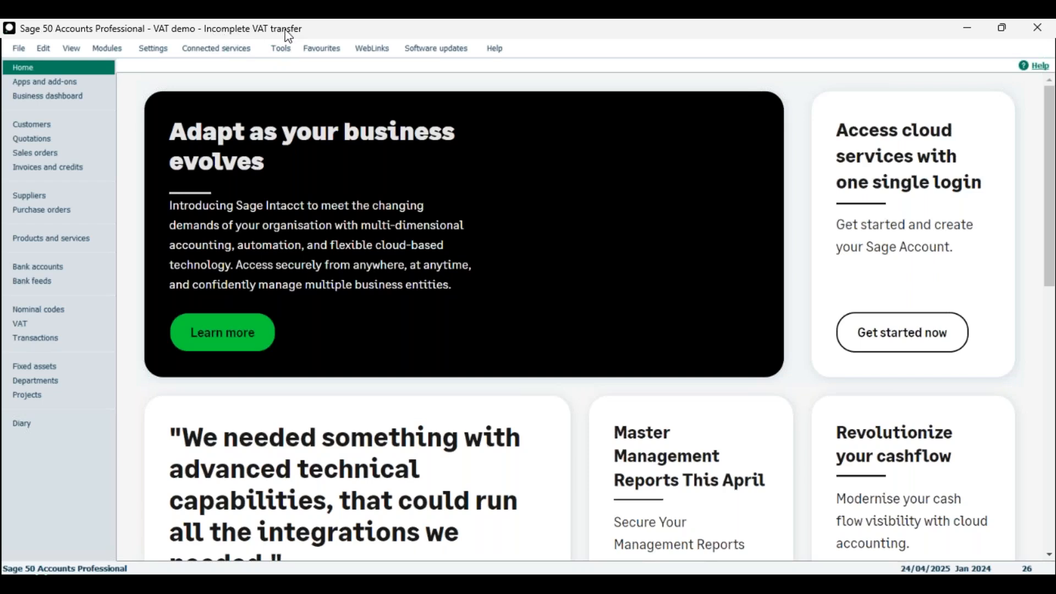
# Check the balances of nominal codes 2200 Sales Tax Control, 2201 Purchase Tax Control and 2202 VAT Liability by selecting them individually.
pyautogui.click(58, 312)
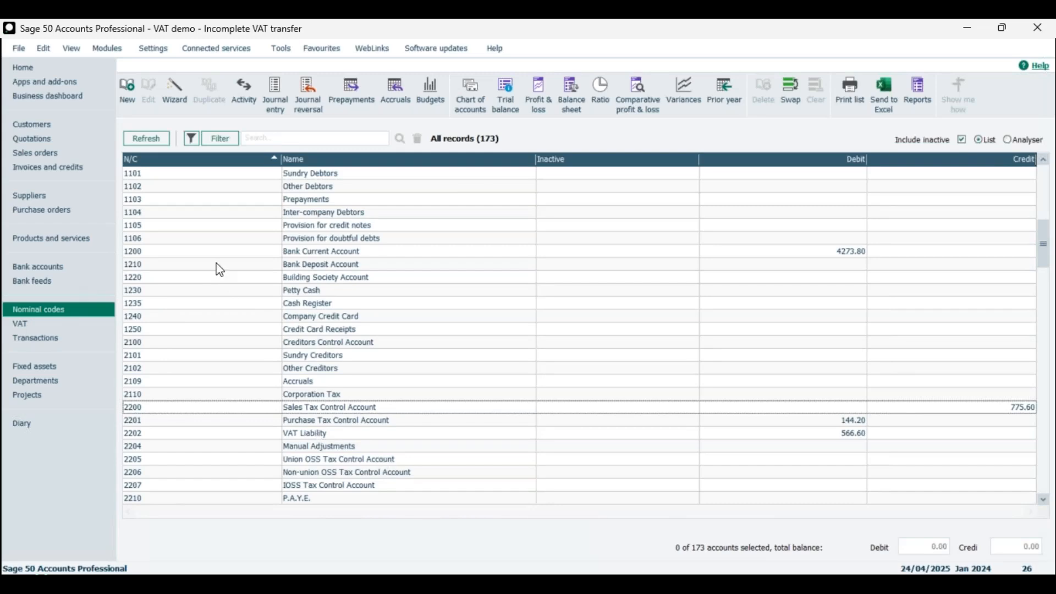
pyautogui.click(318, 408)
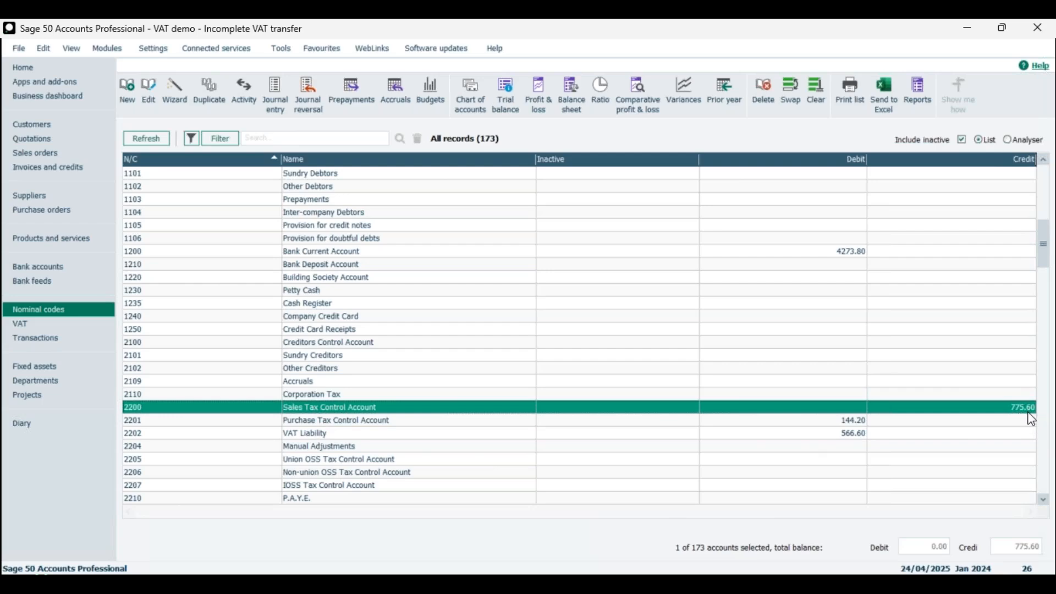
pyautogui.click(394, 421)
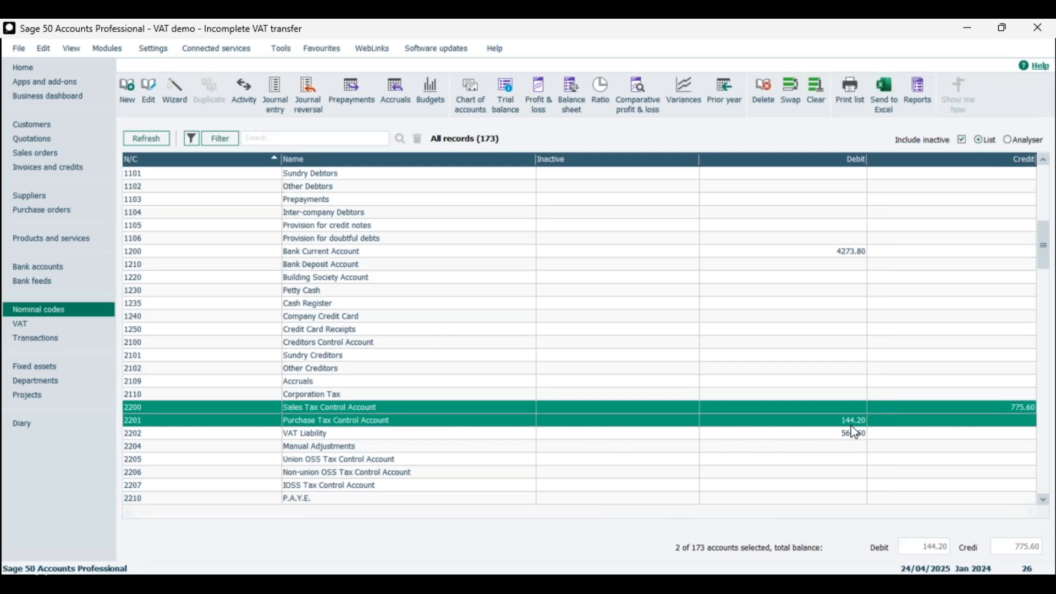
pyautogui.click(817, 437)
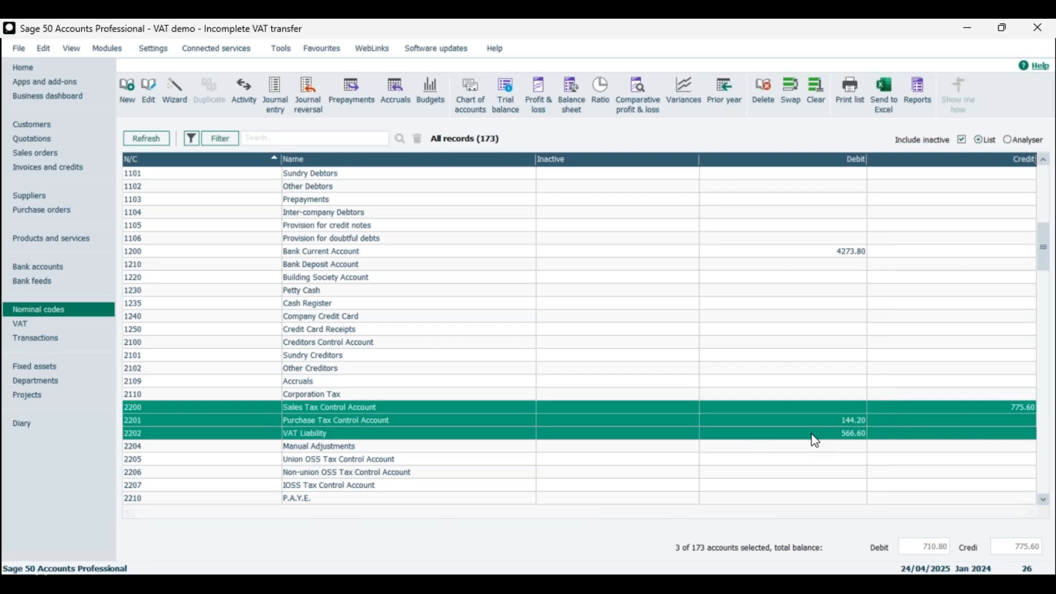
pyautogui.click(789, 438)
pyautogui.click(783, 421)
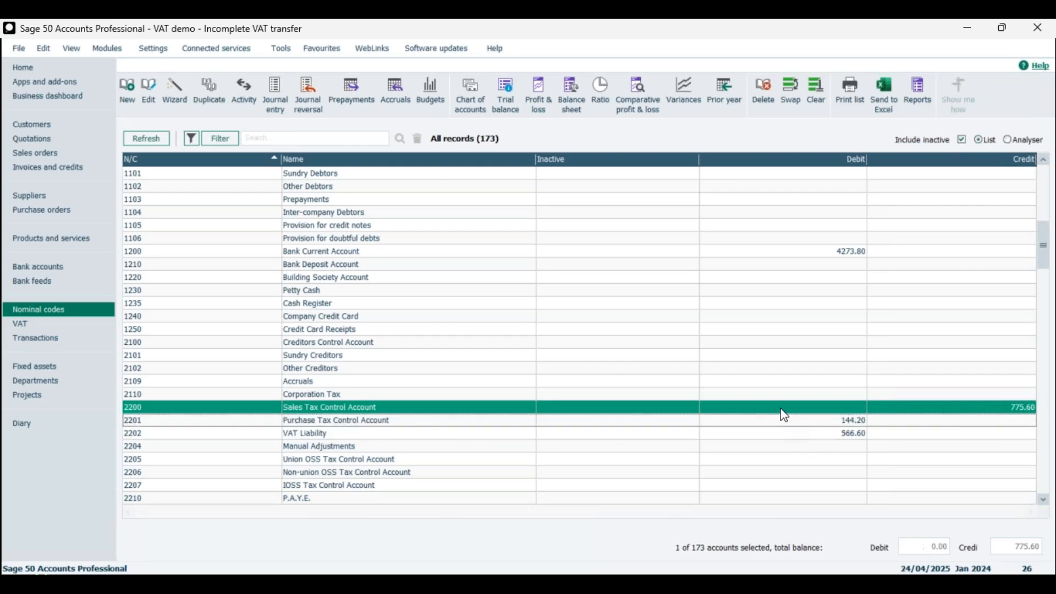
pyautogui.click(770, 410)
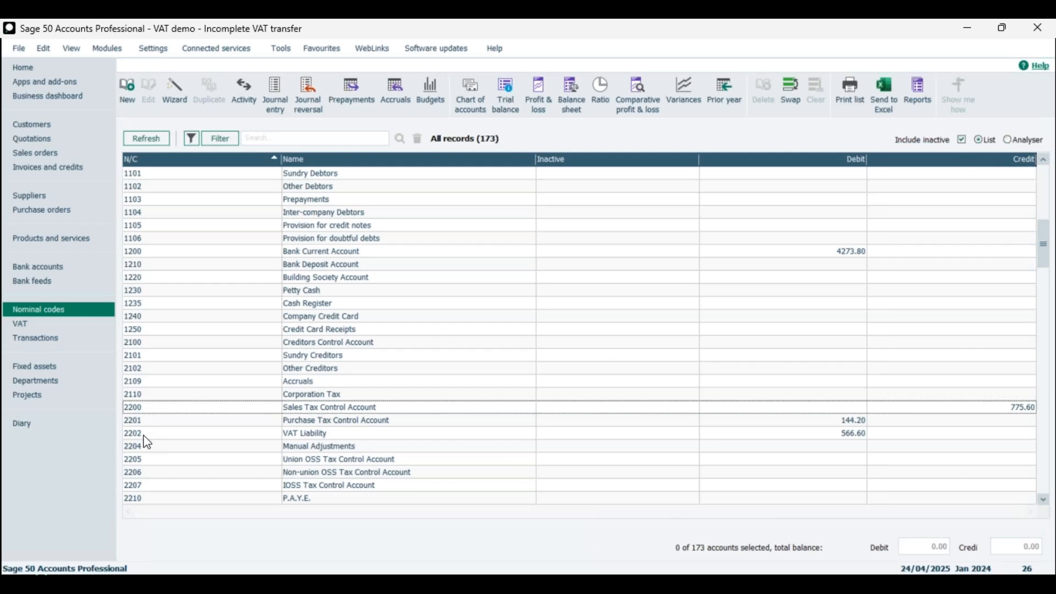
# Select the range of nominal codes from 2200 to 2202 to view their combined balance, and clear the selection.
pyautogui.moveTo(139, 408); pyautogui.dragTo(144, 443)
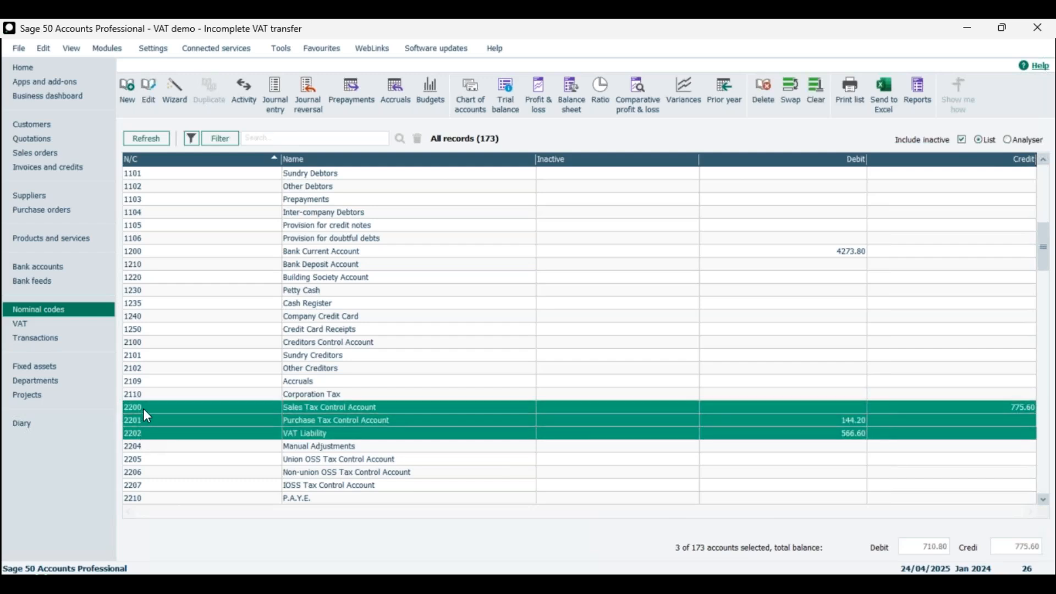
pyautogui.click(143, 408)
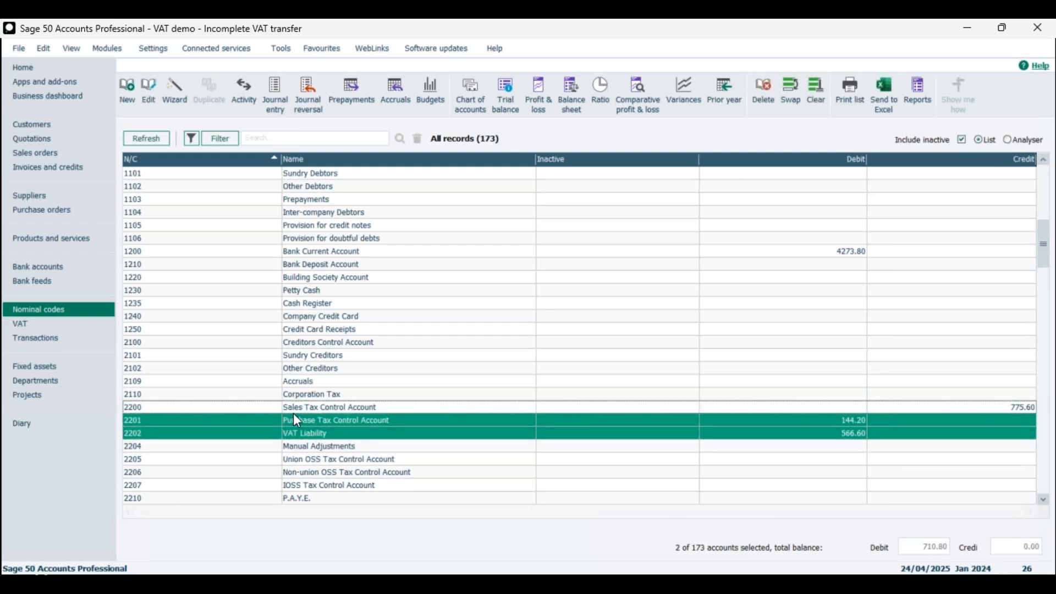
pyautogui.click(322, 421)
pyautogui.click(321, 434)
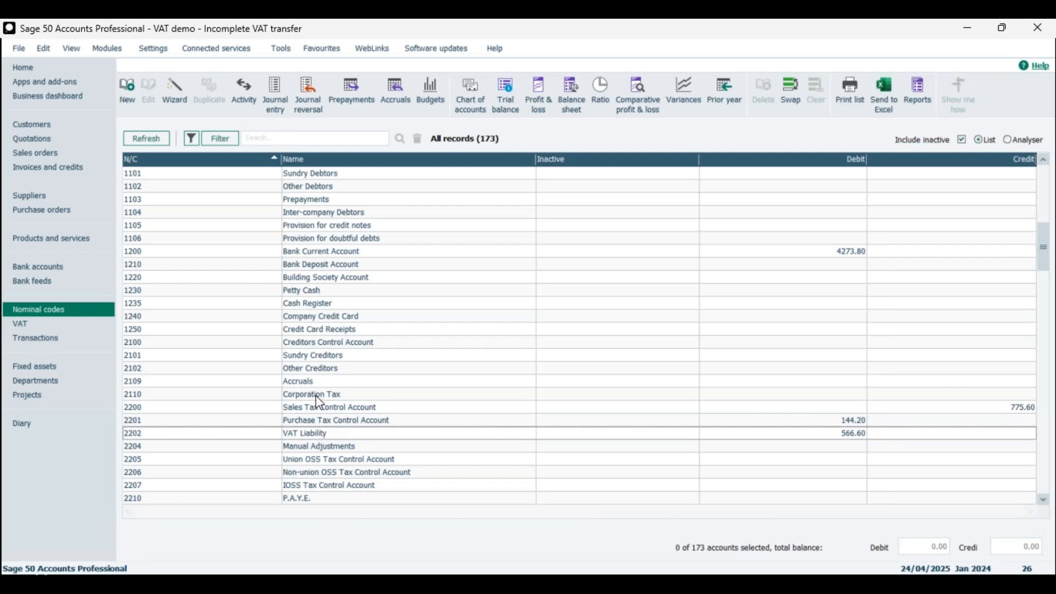
# Search the nominal codes for "sales" and select the Sales Tax Control Account.
pyautogui.scroll(5, 319, 399)
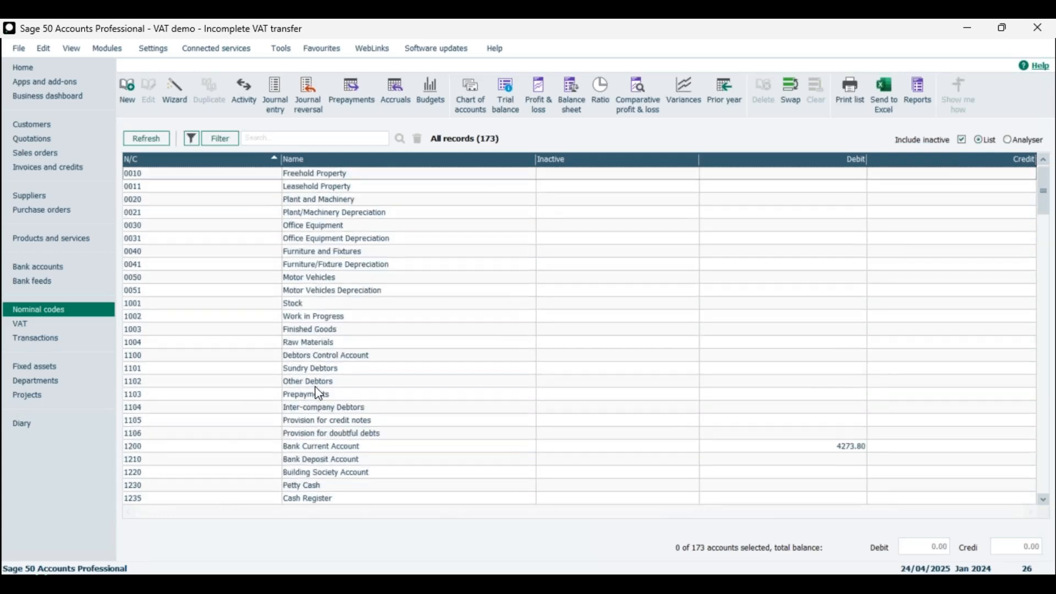
pyautogui.click(280, 136)
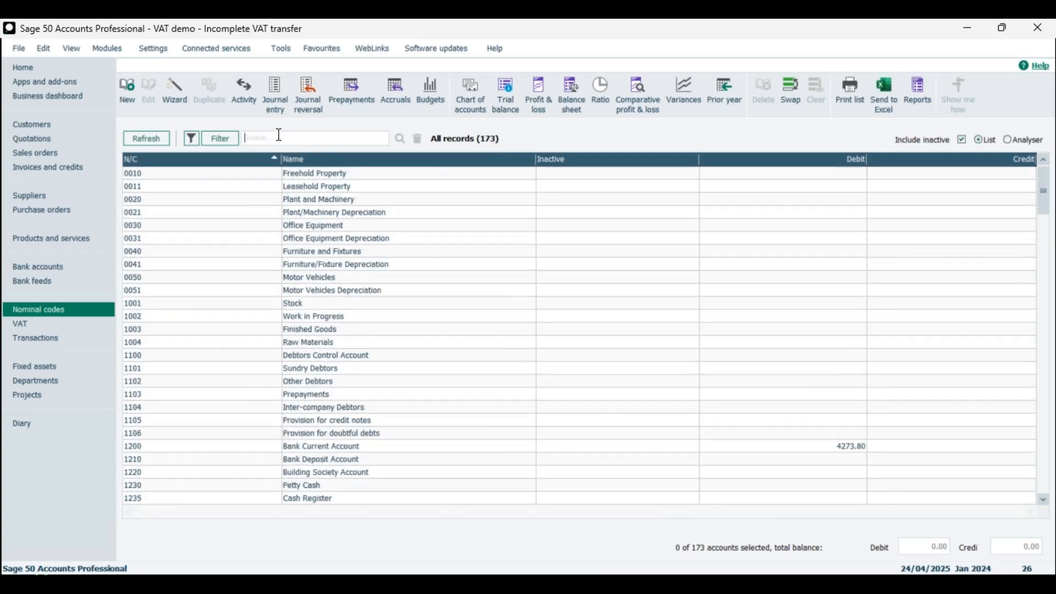
pyautogui.write('sales')
pyautogui.click(400, 140)
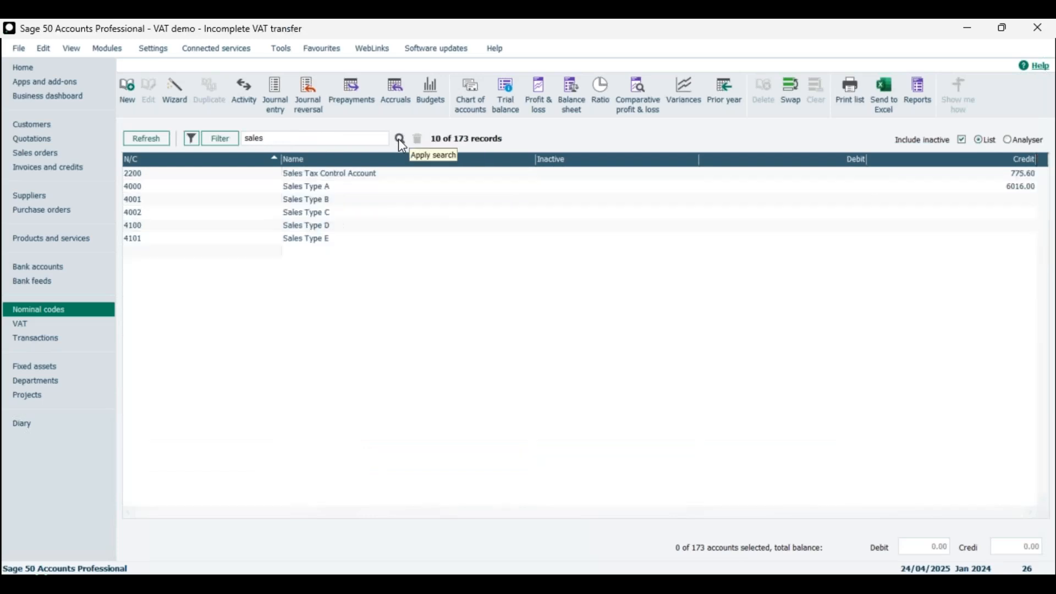
pyautogui.click(328, 175)
pyautogui.press('Return')
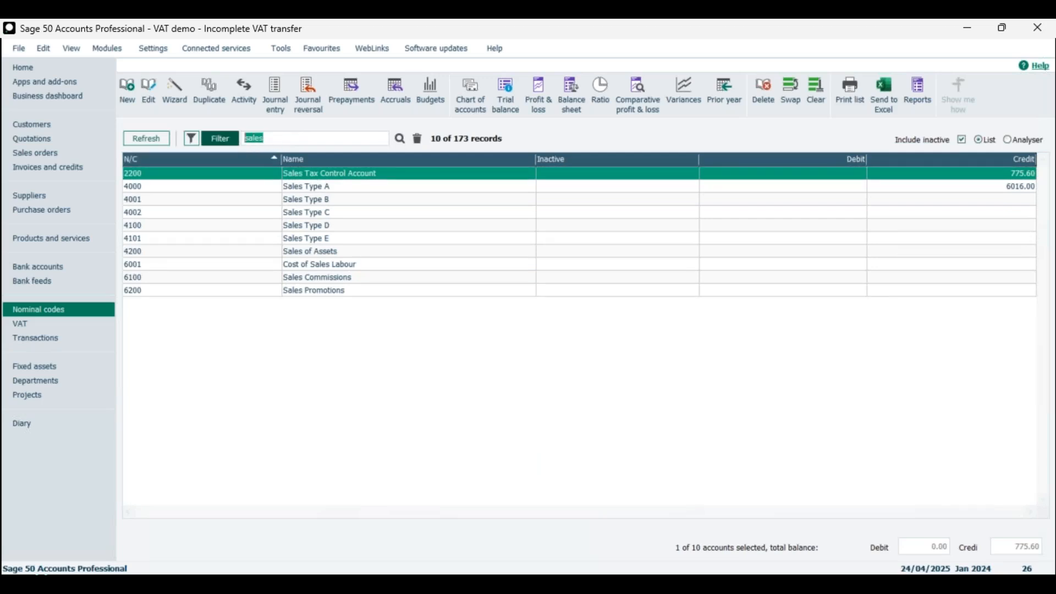
# Search the nominal codes for "Purchase" and for "vat", and clear the search to list all records.
pyautogui.write('Purchase')
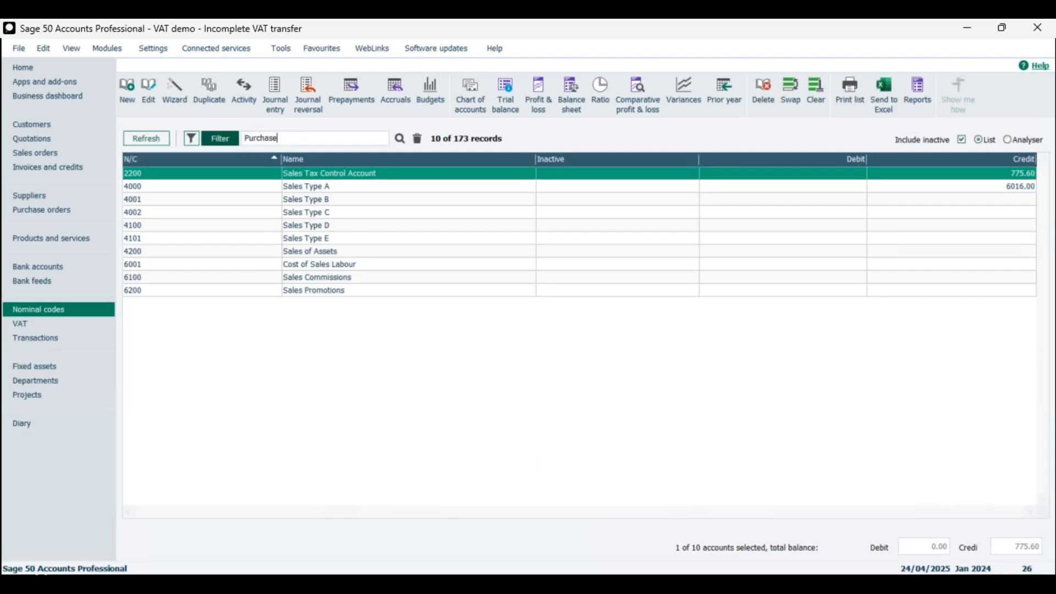
pyautogui.click(400, 137)
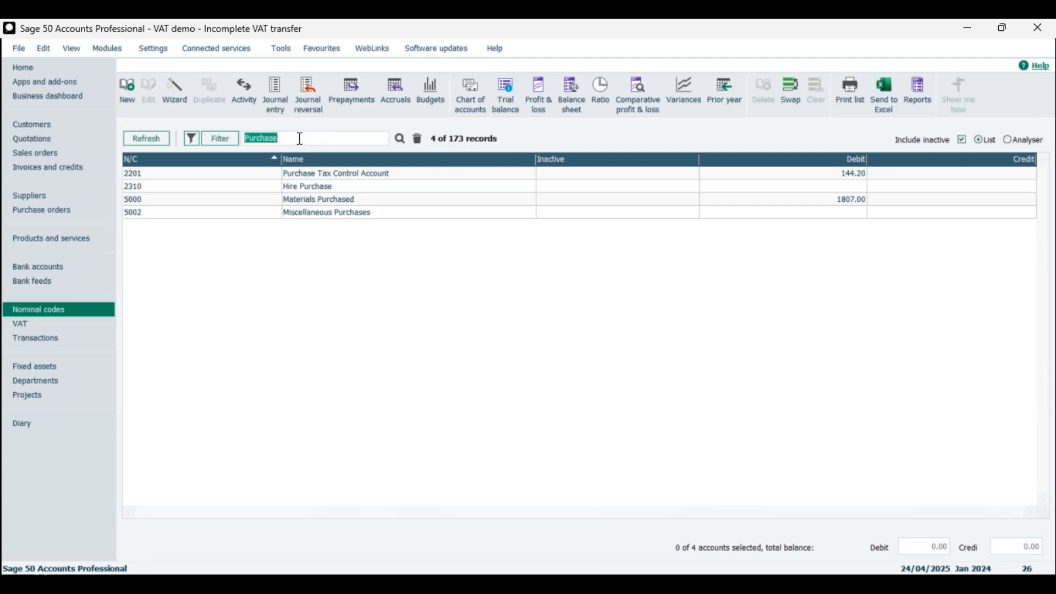
pyautogui.write('vat')
pyautogui.click(401, 139)
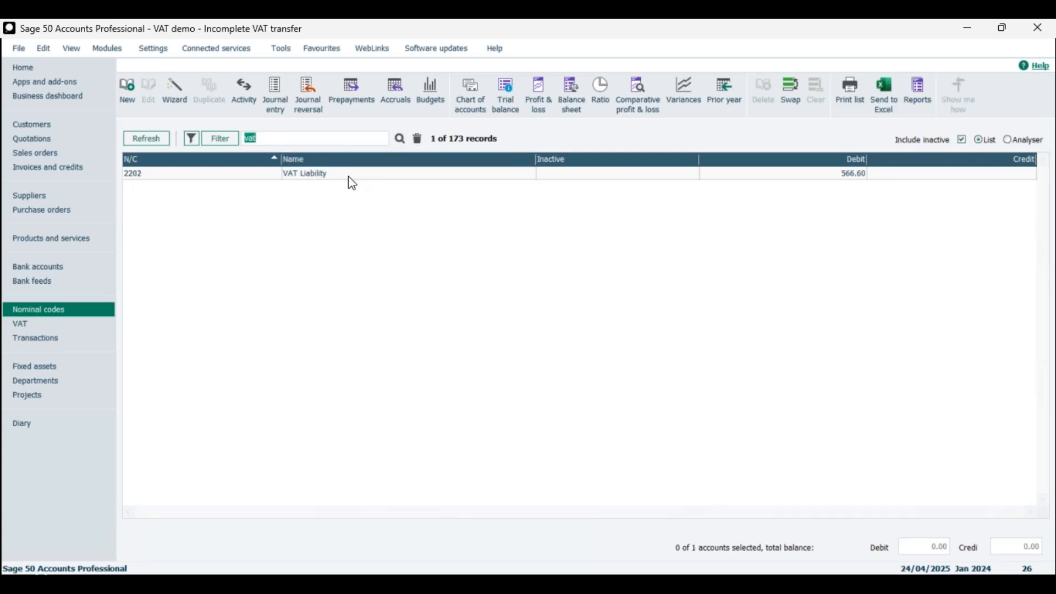
pyautogui.click(417, 138)
# Locate nominal codes 2200, 2201 and 2202 in the full list, highlight them as a block, and deselect them.
pyautogui.click(248, 342)
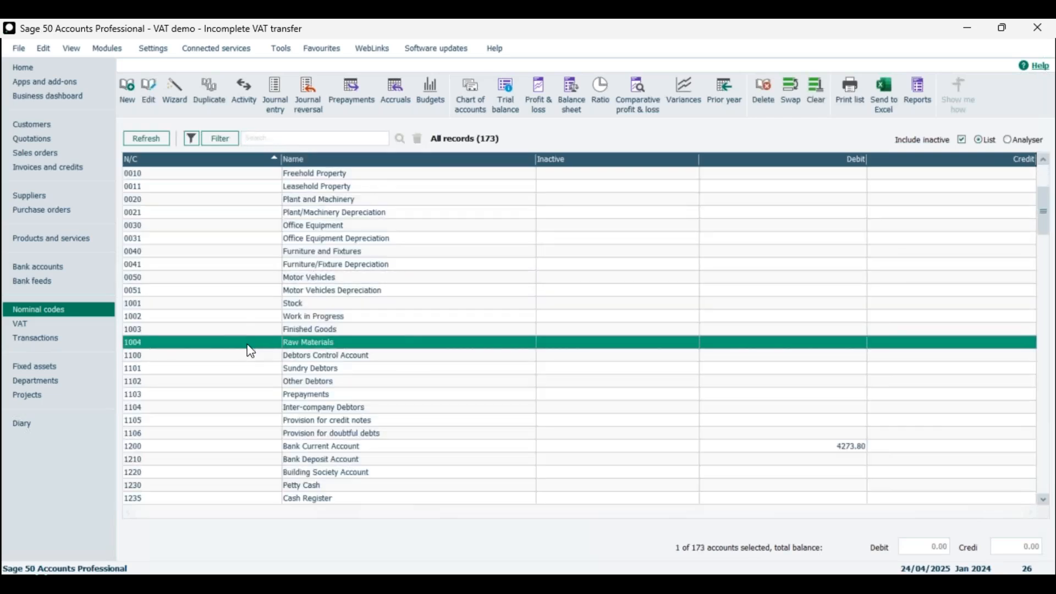
pyautogui.scroll(-2, 250, 353)
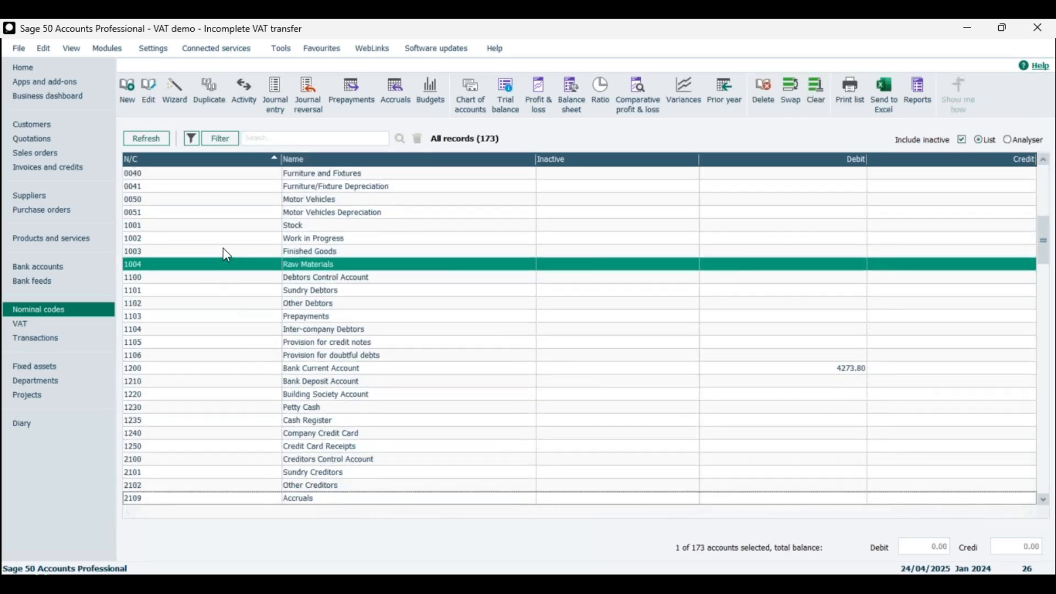
pyautogui.click(224, 266)
pyautogui.press('Down')
pyautogui.press('Down')
pyautogui.press('Down')
pyautogui.press('Down')
pyautogui.press('Down')
pyautogui.press('Down')
pyautogui.press('Down')
pyautogui.press('Down')
pyautogui.press('Down')
pyautogui.press('Down')
pyautogui.press('Down')
pyautogui.press('Down')
pyautogui.press('Down')
pyautogui.press('Down')
pyautogui.press('Down')
pyautogui.press('Down')
pyautogui.press('Down')
pyautogui.press('Down')
pyautogui.press('Down')
pyautogui.press('Down')
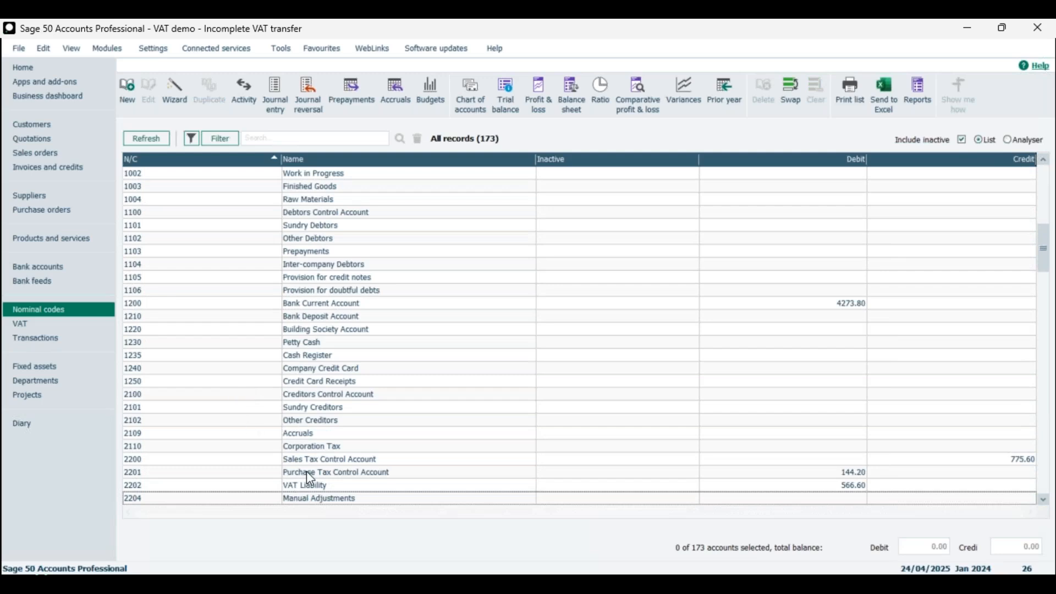
pyautogui.moveTo(308, 458); pyautogui.dragTo(305, 495)
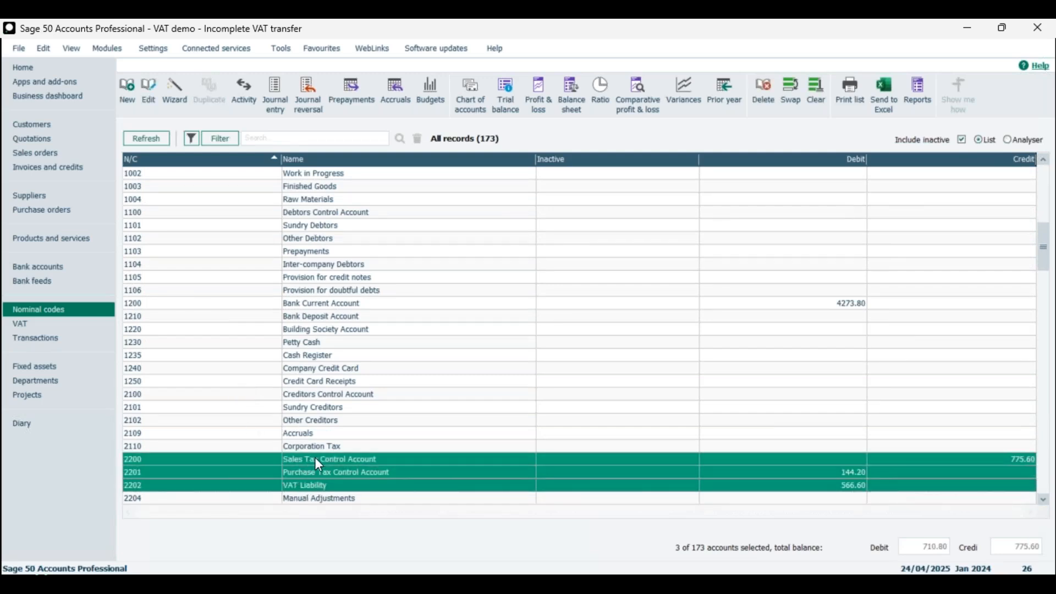
pyautogui.click(315, 458)
pyautogui.click(315, 472)
pyautogui.click(313, 486)
# Highlight the Sales Tax Control, Purchase Tax Control and VAT Liability accounts one by one and deselect all three.
pyautogui.click(280, 141)
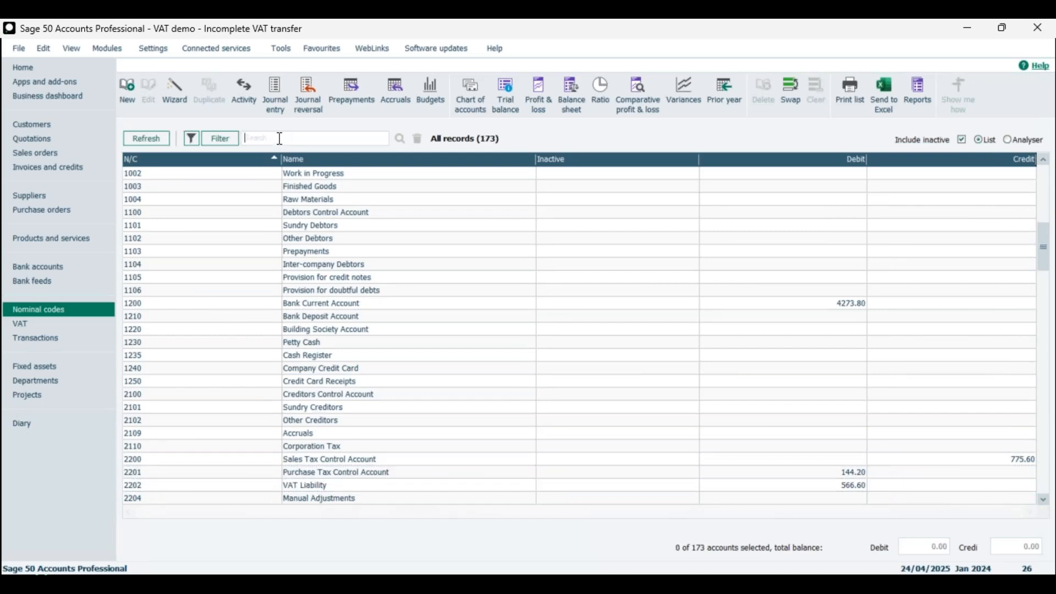
pyautogui.click(312, 461)
pyautogui.click(314, 471)
pyautogui.click(315, 481)
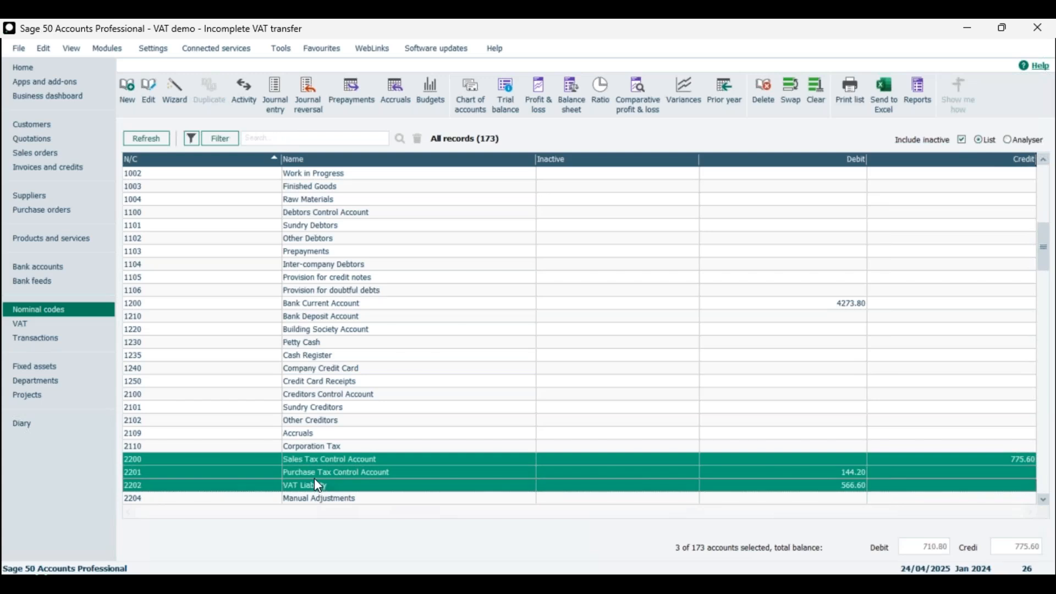
pyautogui.click(314, 473)
pyautogui.click(314, 463)
pyautogui.click(314, 484)
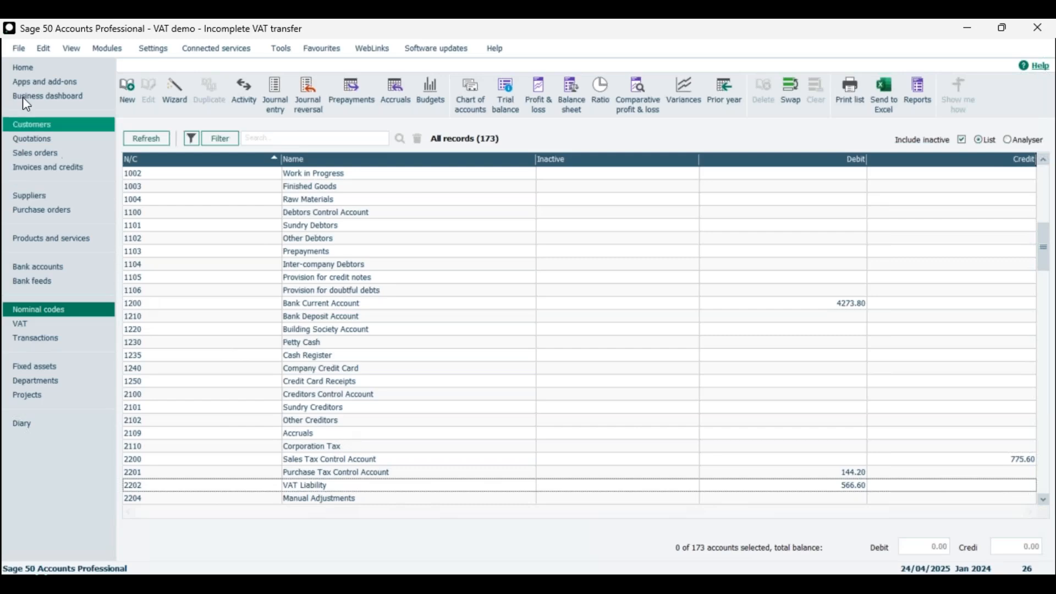
# Bring up the company selection list, agreeing to close all other open windows.
pyautogui.click(20, 50)
pyautogui.click(19, 49)
pyautogui.click(19, 49)
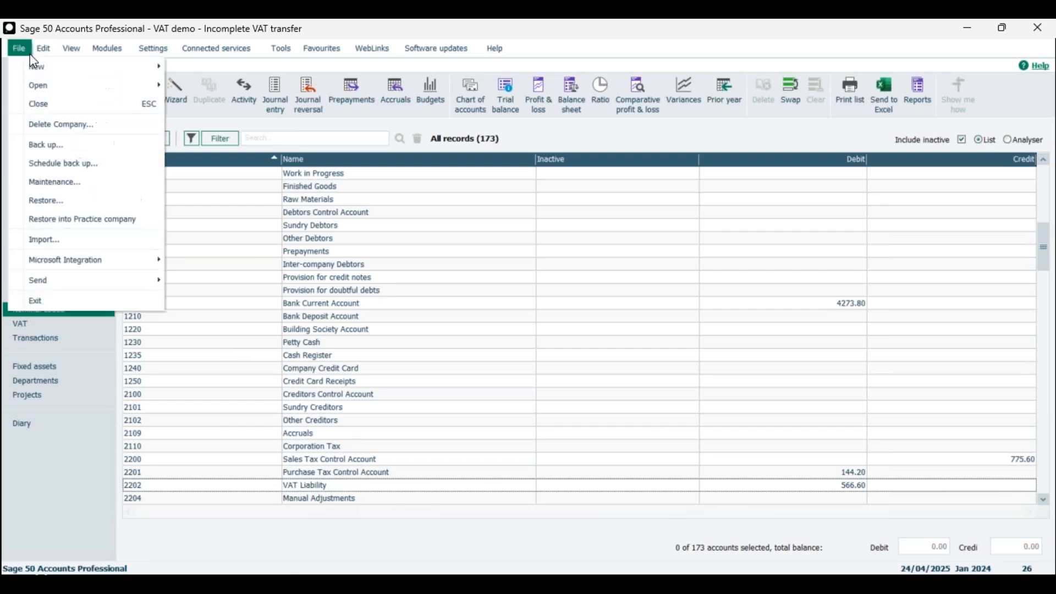
pyautogui.moveTo(42, 97)
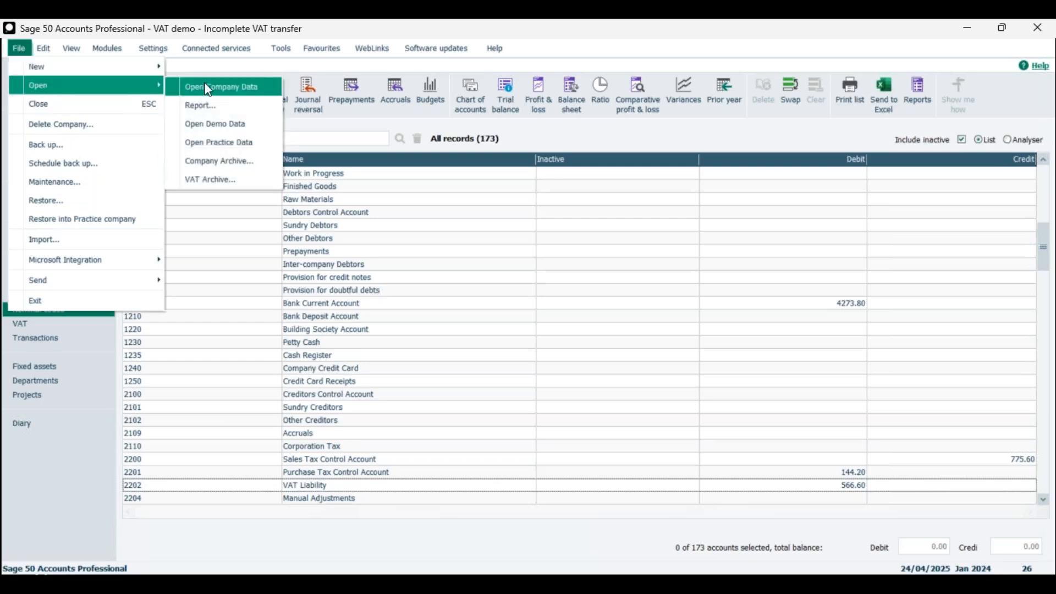
pyautogui.click(238, 124)
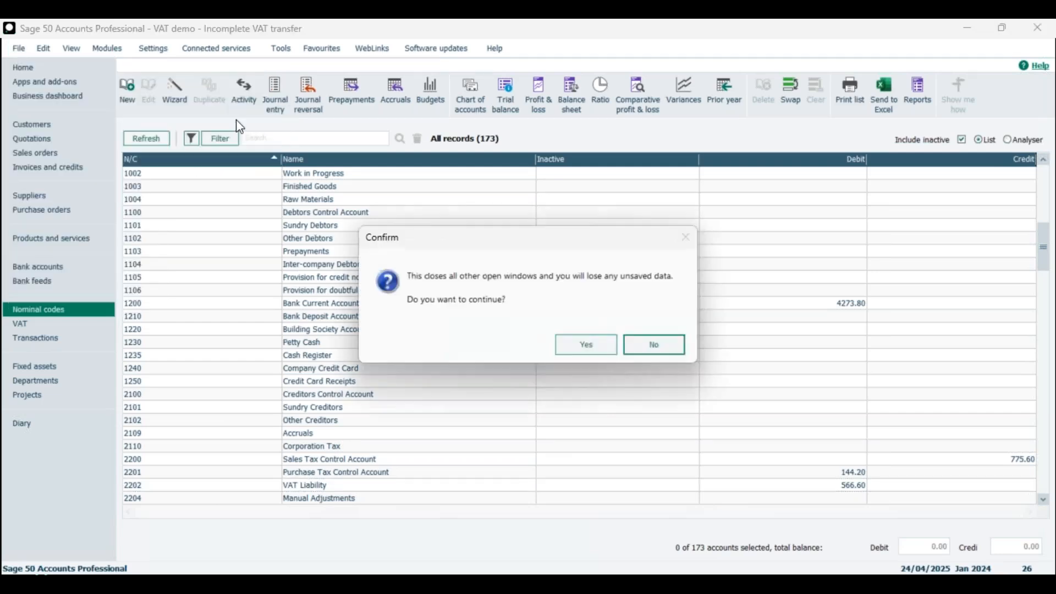
pyautogui.click(572, 339)
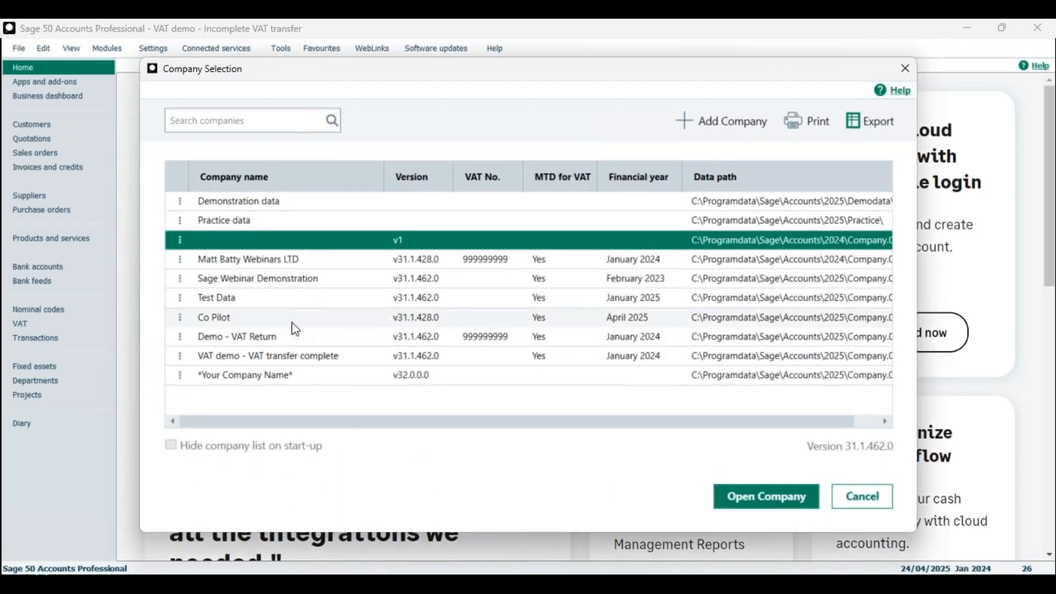
# Open the company "VAT demo - VAT transfer complete" and log on with the account password.
pyautogui.click(311, 361)
pyautogui.click(769, 505)
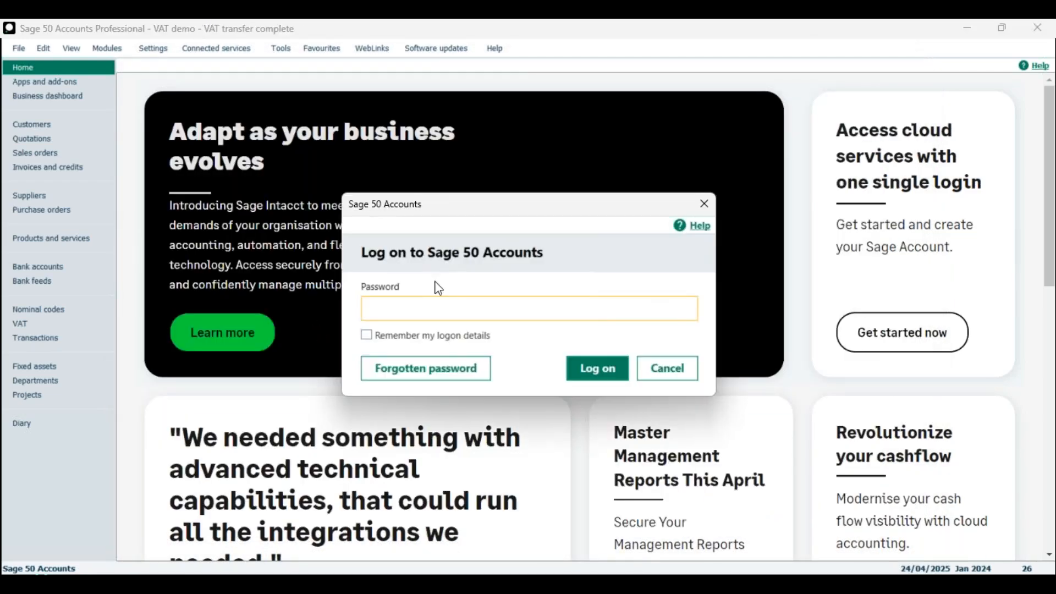
pyautogui.write('a')
pyautogui.click(565, 362)
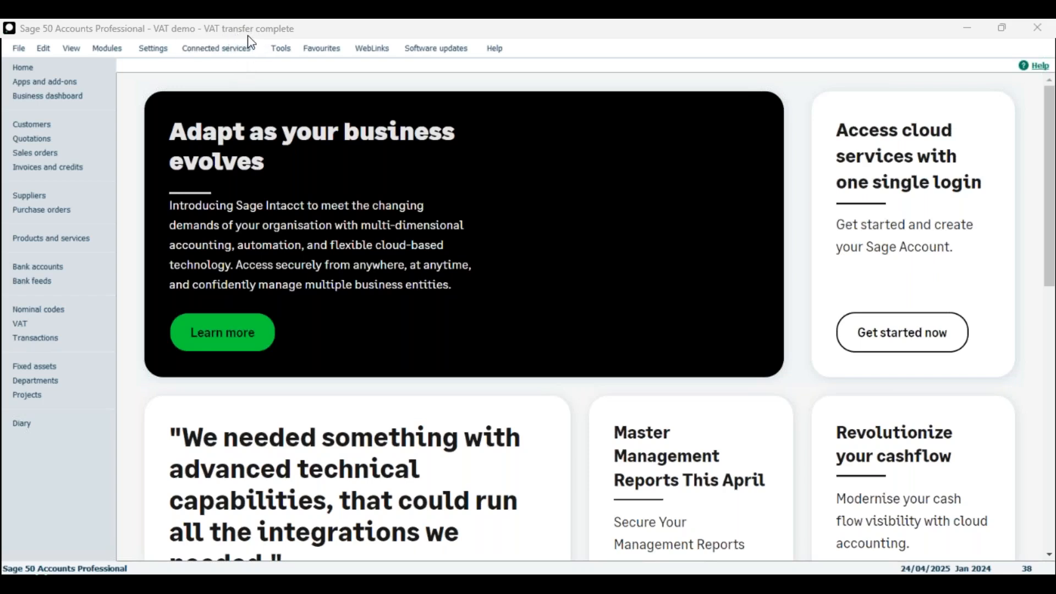
# Review the balances of nominal codes 2200 to 2202 in this company by selecting them, and deselect 2202 VAT Liability.
pyautogui.click(66, 309)
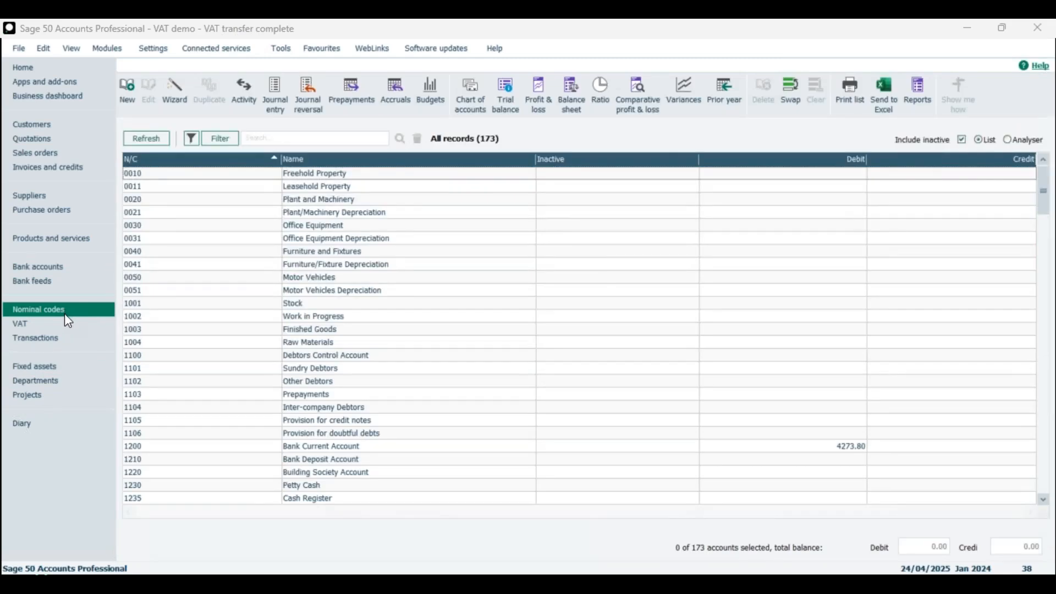
pyautogui.click(270, 138)
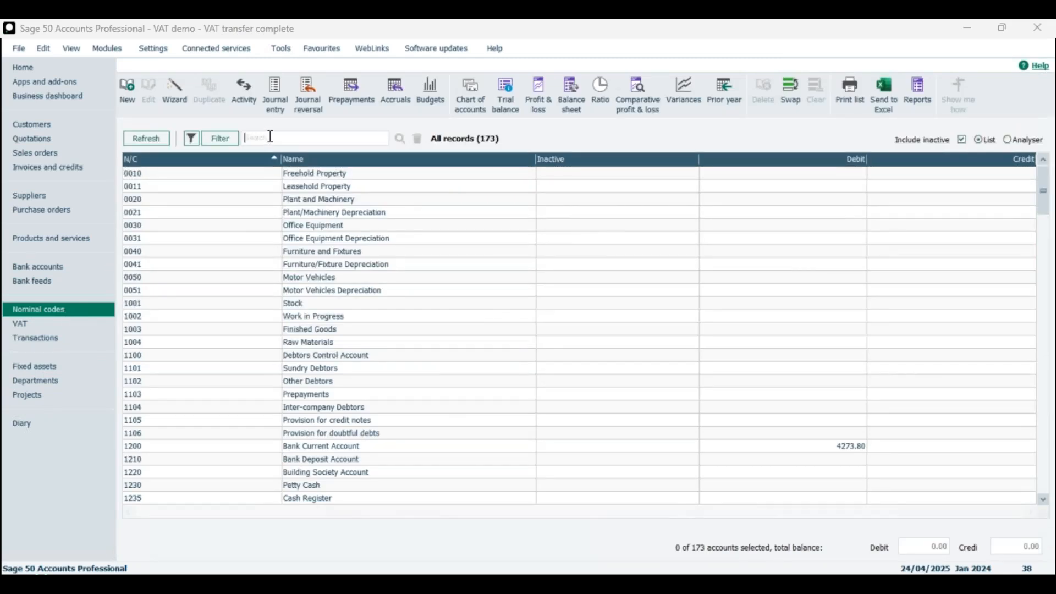
pyautogui.click(232, 332)
pyautogui.click(234, 330)
pyautogui.press('Down')
pyautogui.press('Down')
pyautogui.press('Down')
pyautogui.press('Down')
pyautogui.press('Down')
pyautogui.press('Down')
pyautogui.press('Down')
pyautogui.press('Down')
pyautogui.press('Down')
pyautogui.press('Down')
pyautogui.press('Down')
pyautogui.press('Down')
pyautogui.press('Down')
pyautogui.press('Down')
pyautogui.press('Down')
pyautogui.press('Down')
pyautogui.press('Down')
pyautogui.press('Down')
pyautogui.press('Down')
pyautogui.press('Down')
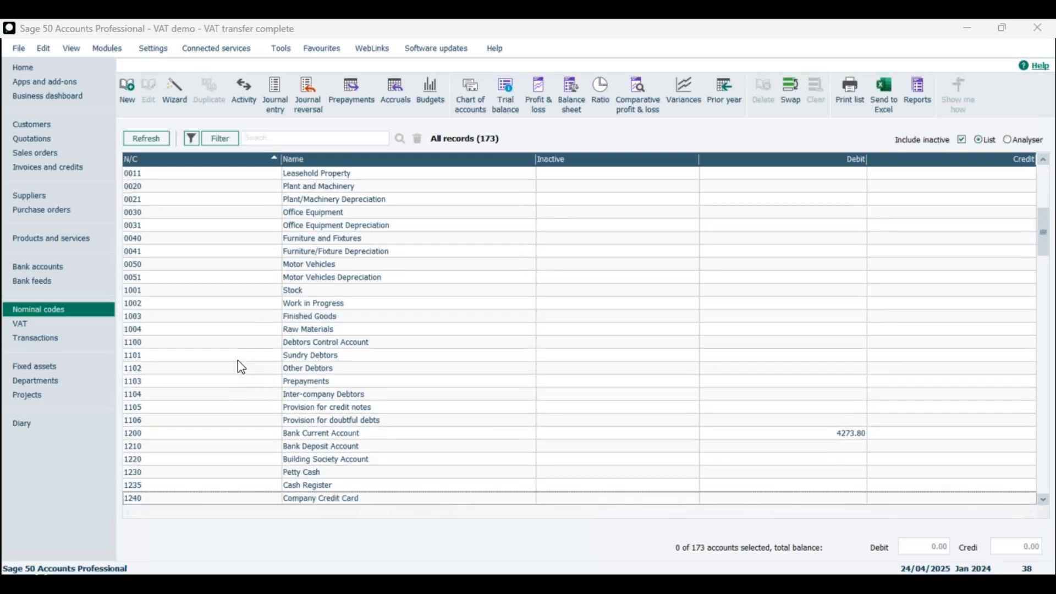
pyautogui.press('Down')
pyautogui.press('Down')
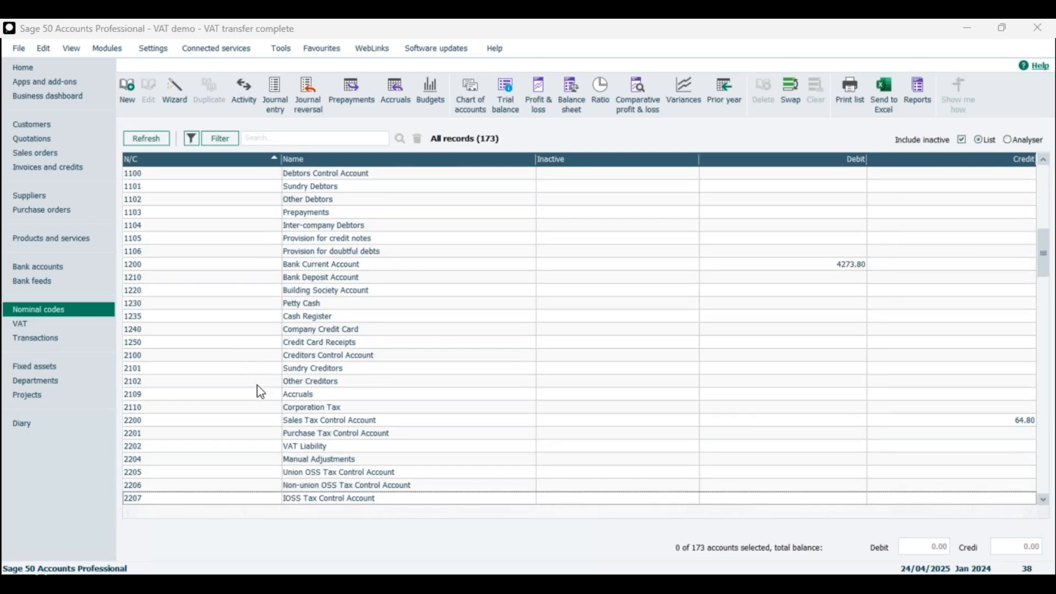
pyautogui.moveTo(319, 419); pyautogui.dragTo(321, 450)
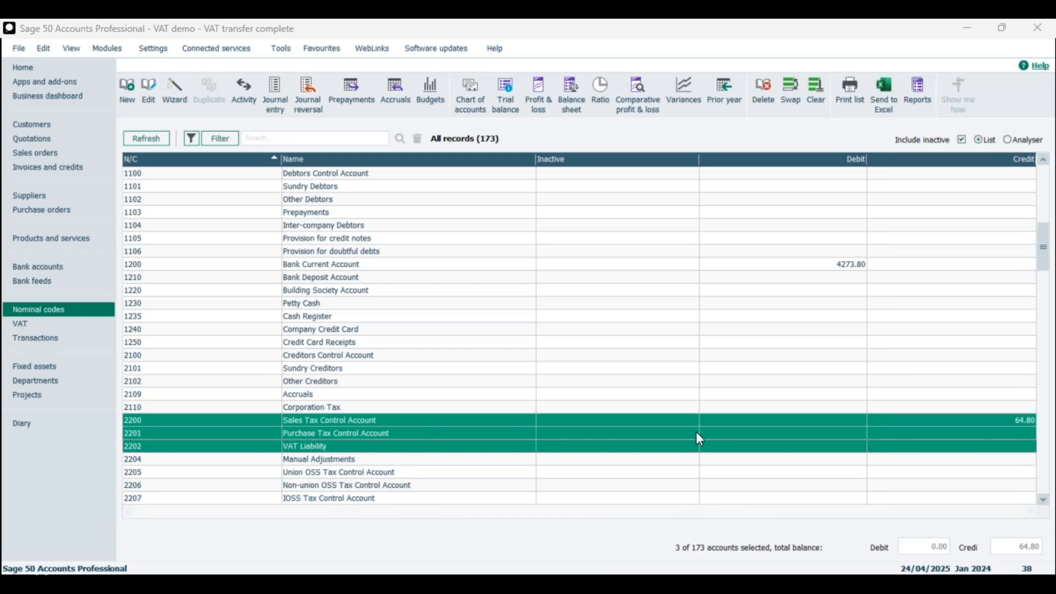
pyautogui.click(415, 449)
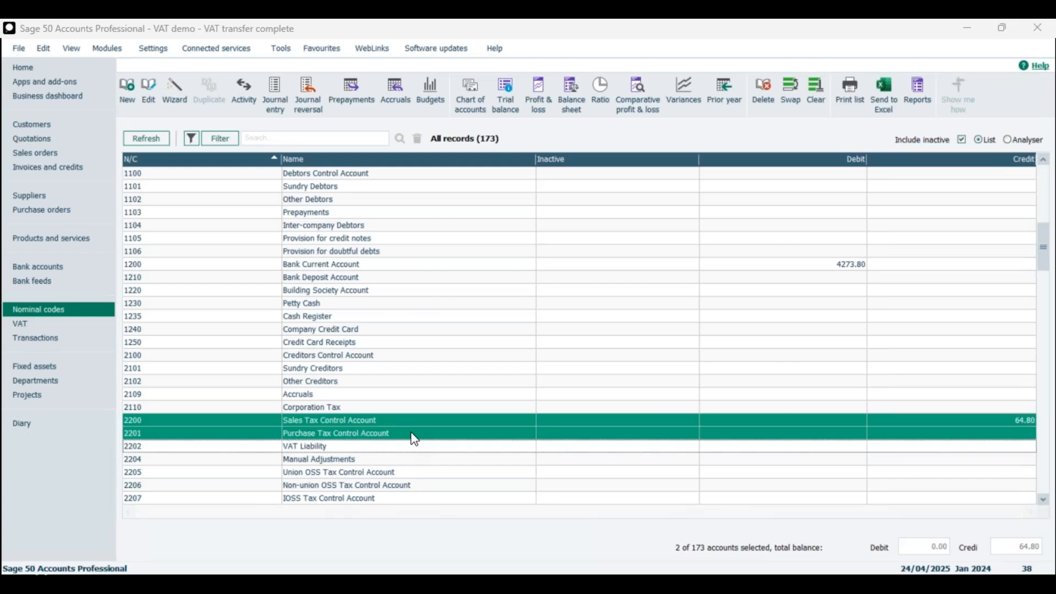
# Highlight nominal codes 2200, 2201 and 2202 one by one to review their balances, leaving none of them selected.
pyautogui.click(412, 422)
pyautogui.click(414, 435)
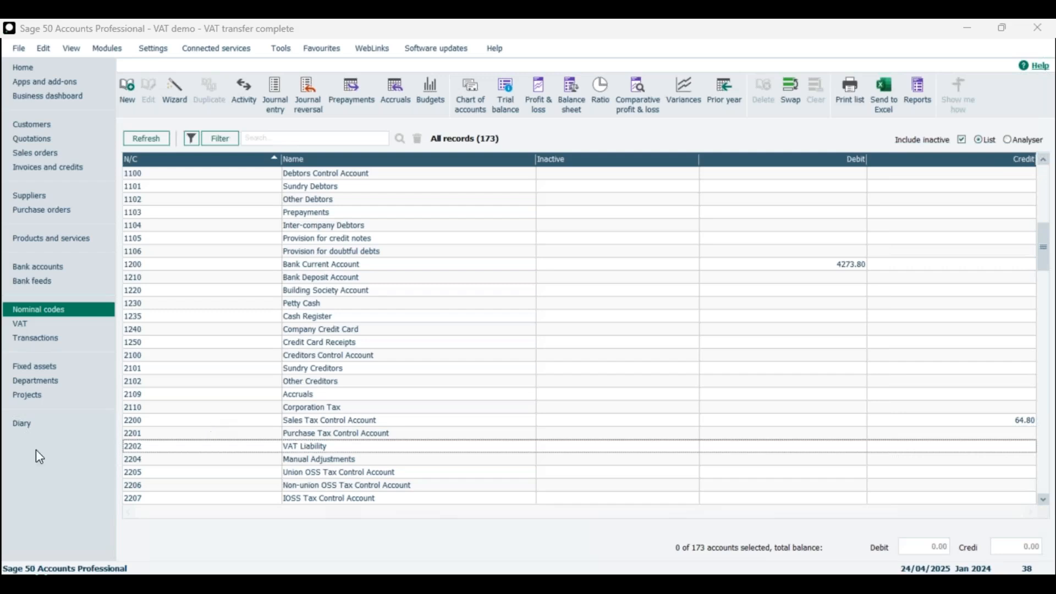
pyautogui.click(359, 422)
pyautogui.click(360, 435)
pyautogui.click(362, 424)
pyautogui.click(362, 434)
pyautogui.click(362, 443)
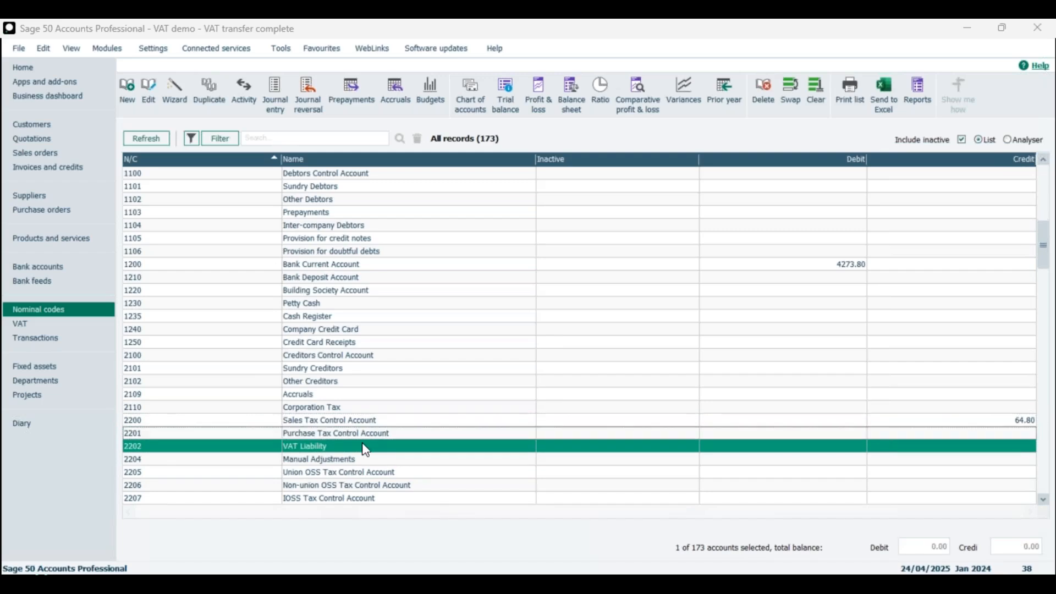
pyautogui.click(363, 446)
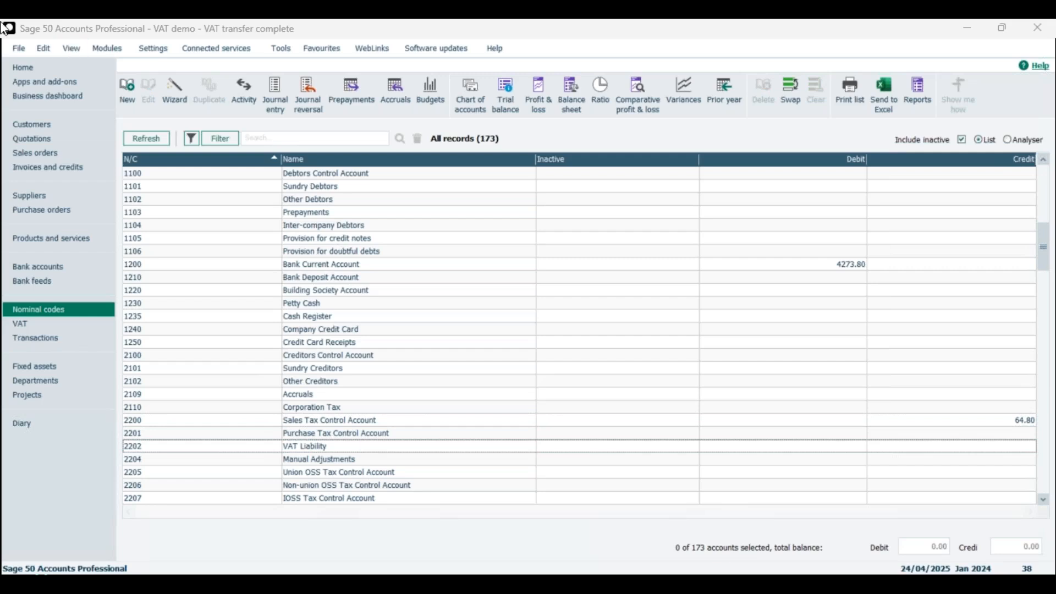
# Bring up the company selection list again, agreeing to close any other open windows.
pyautogui.click(20, 49)
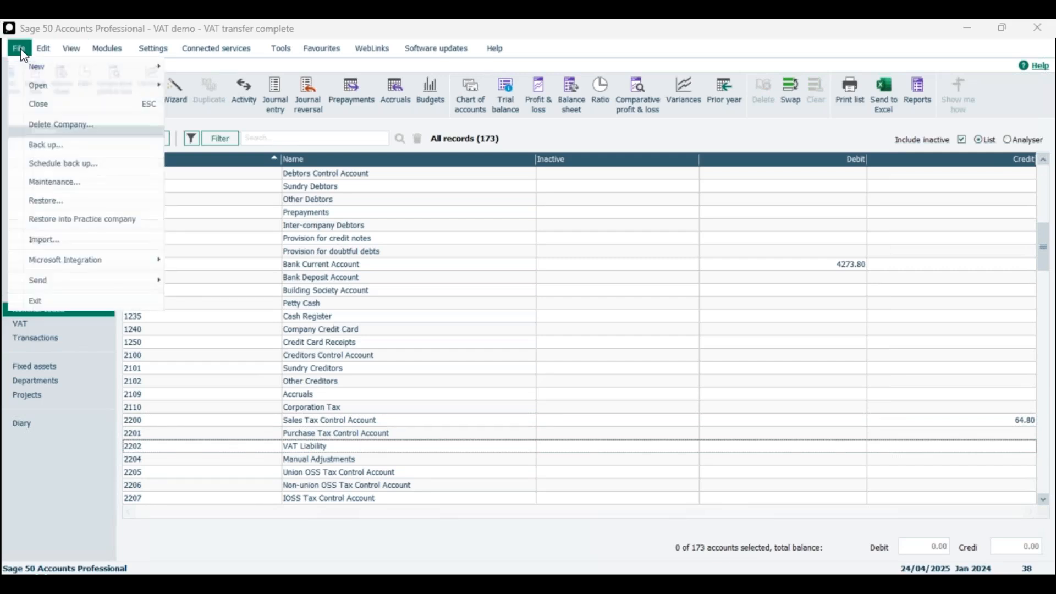
pyautogui.moveTo(35, 85)
pyautogui.click(222, 85)
pyautogui.click(586, 345)
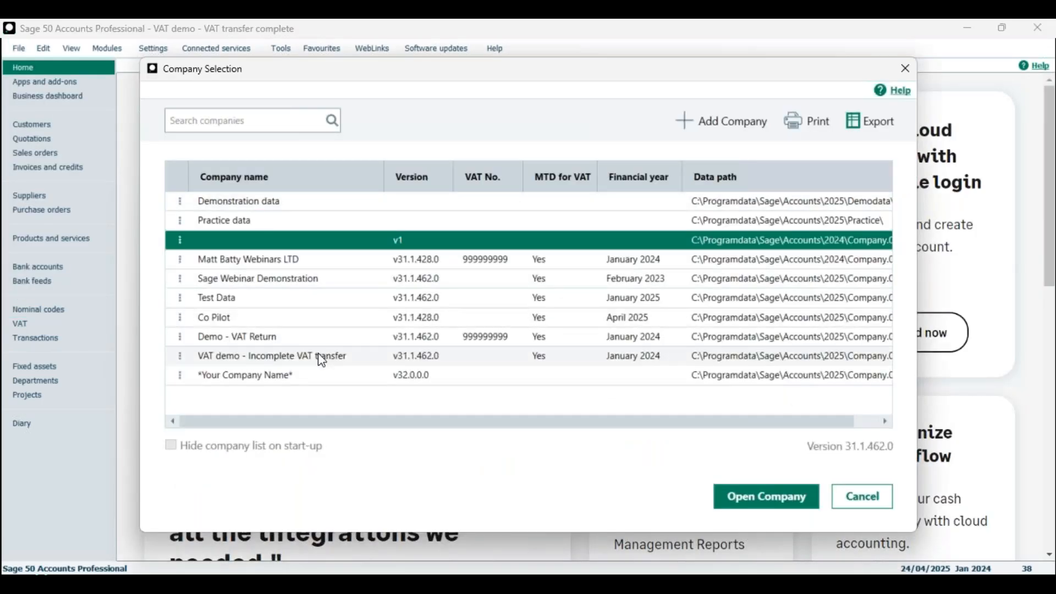
# Open the company "VAT demo - Incomplete VAT transfer" and log on with the account password.
pyautogui.click(318, 355)
pyautogui.click(741, 502)
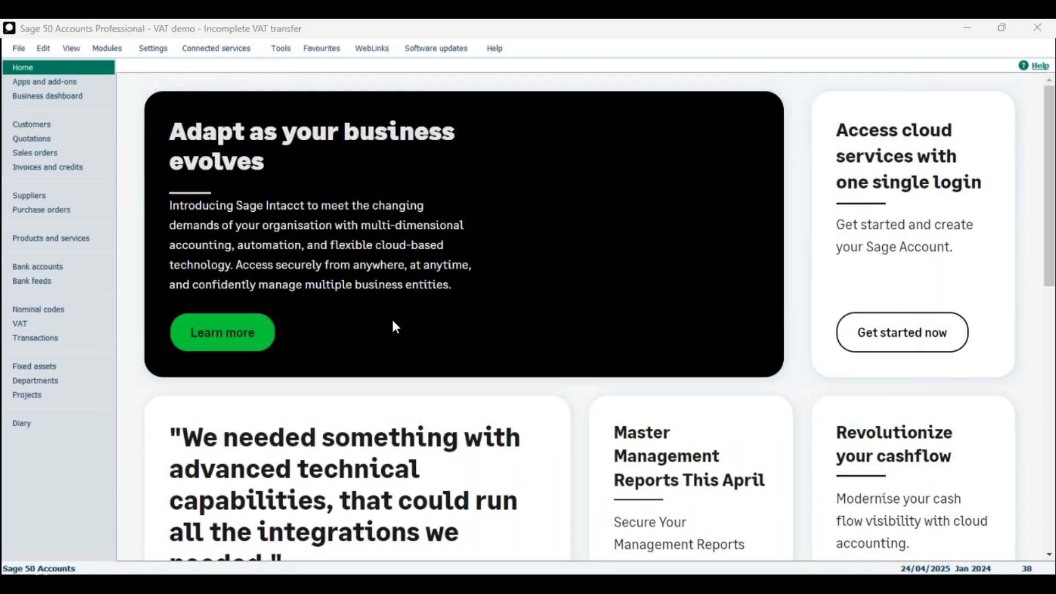
pyautogui.write('1')
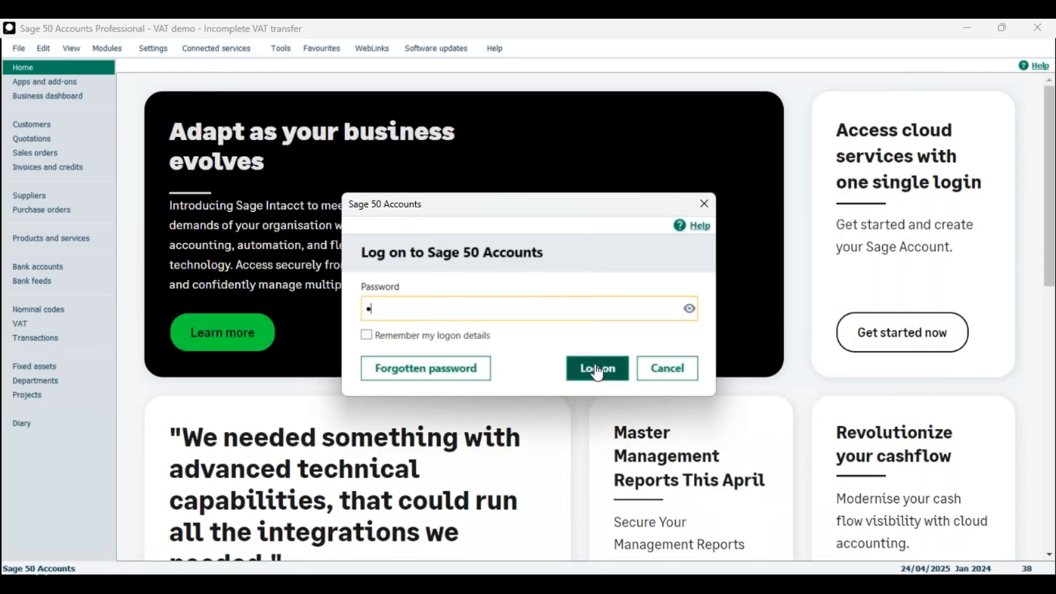
pyautogui.click(605, 367)
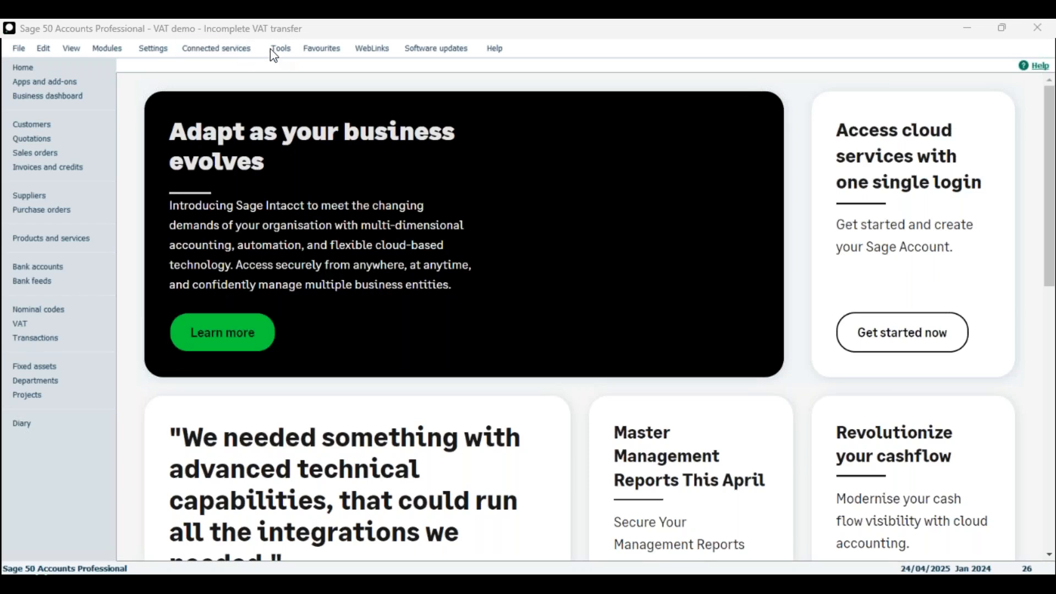
# Review the balances of nominal codes 2200 to 2202 in this company by selecting them, and deselect all three.
pyautogui.click(47, 309)
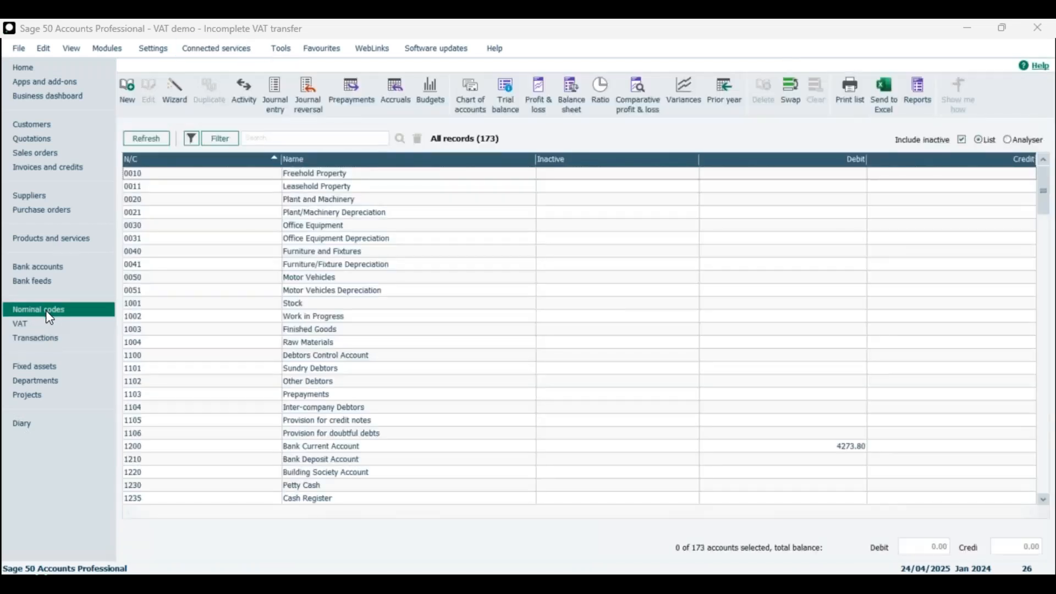
pyautogui.scroll(-3, 205, 401)
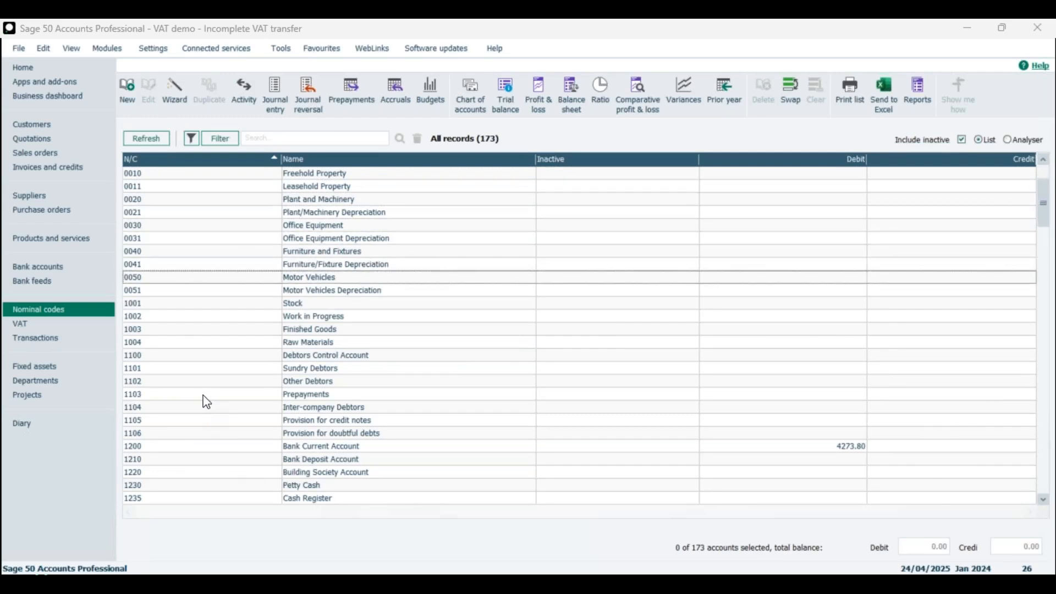
pyautogui.scroll(-4, 206, 402)
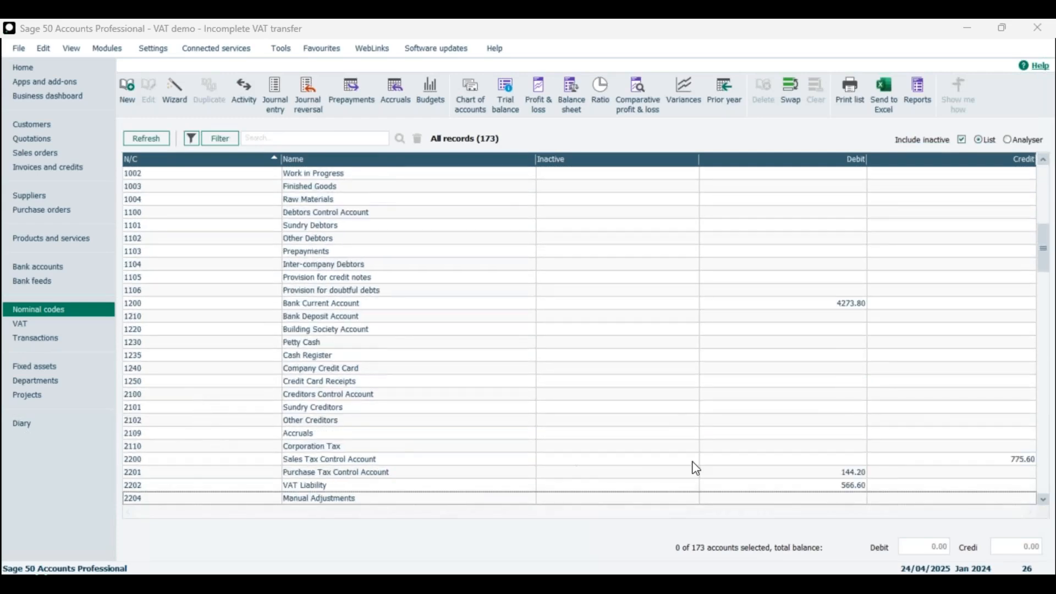
pyautogui.moveTo(329, 461); pyautogui.dragTo(332, 484)
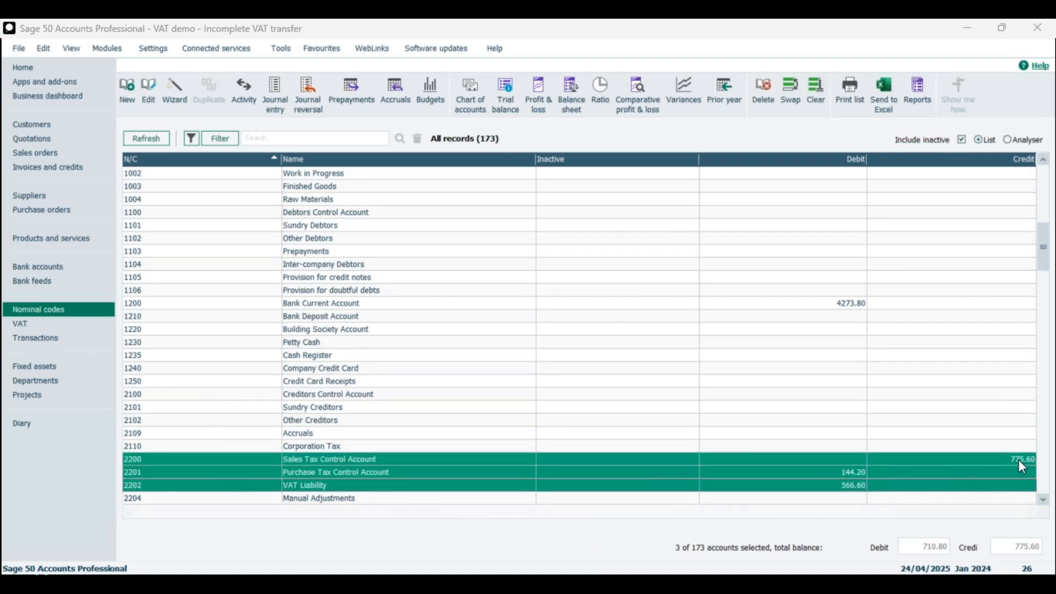
pyautogui.click(855, 476)
pyautogui.click(857, 484)
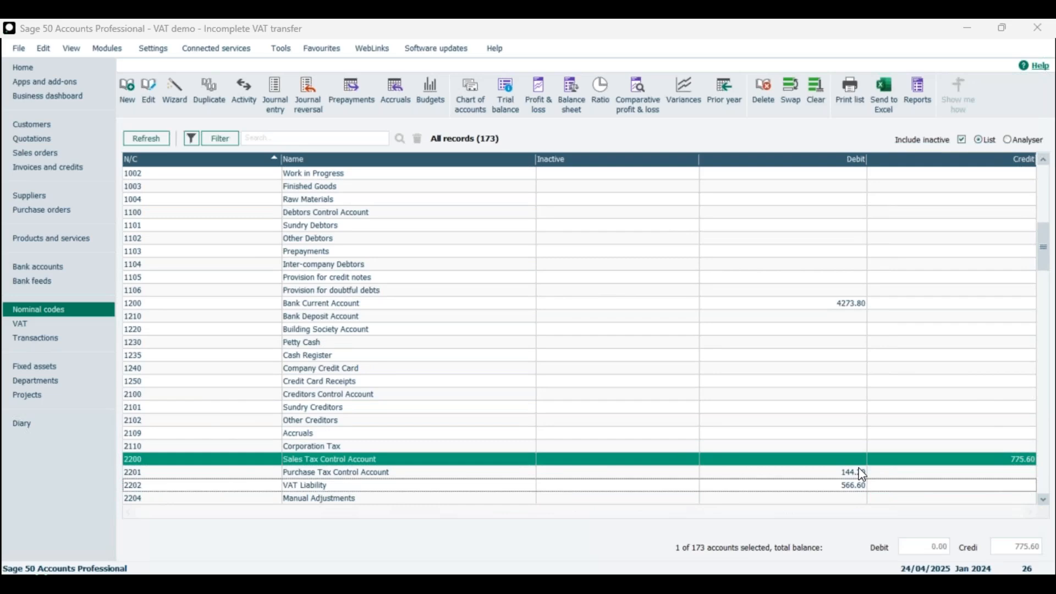
pyautogui.click(854, 486)
pyautogui.click(854, 487)
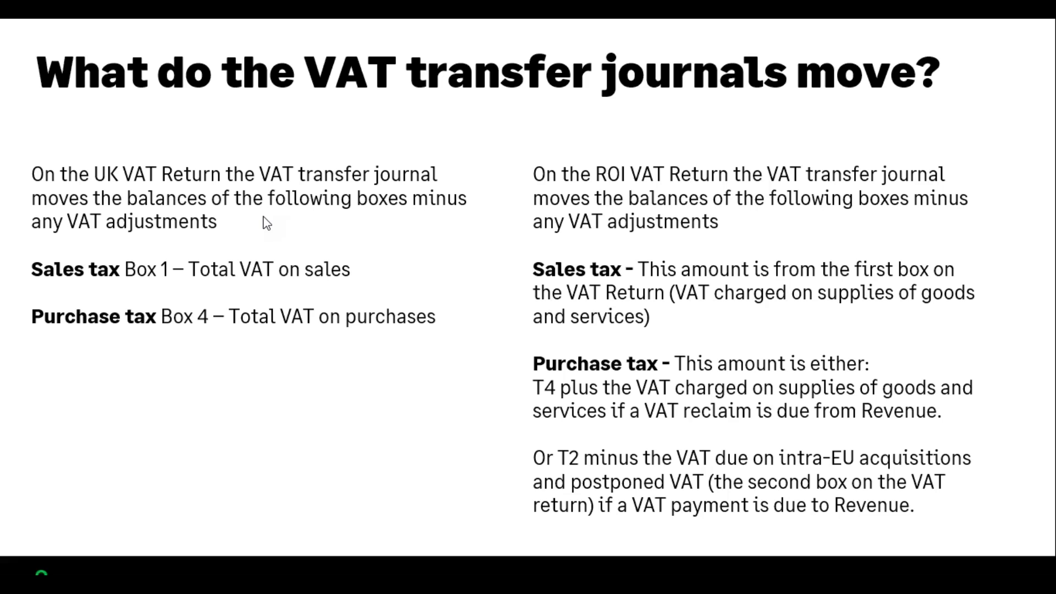
pyautogui.press('Right')
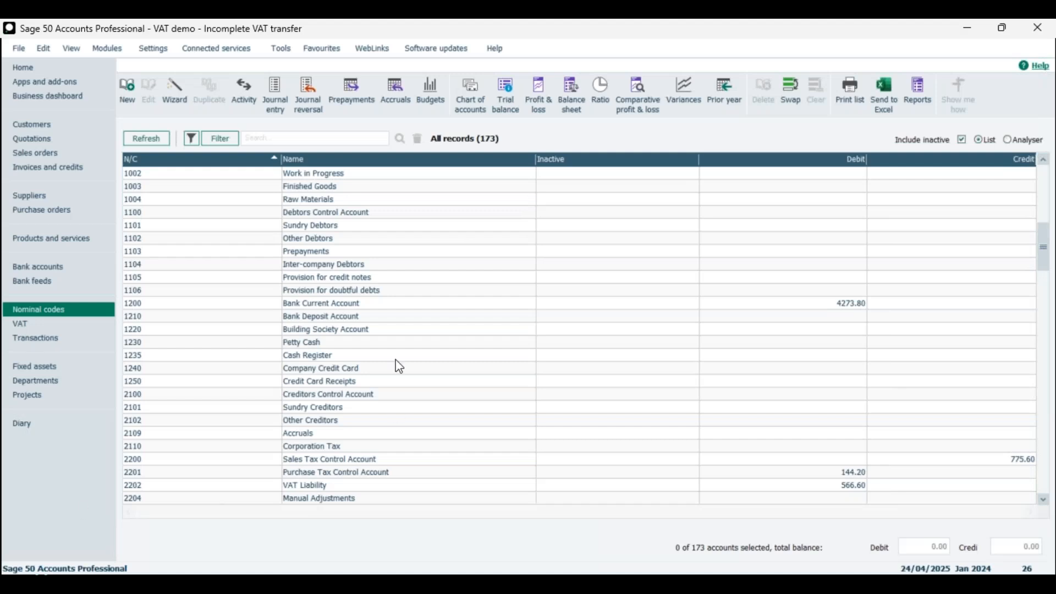
# Start a new nominal journal entry and reposition its window over the nominal codes list.
pyautogui.click(277, 89)
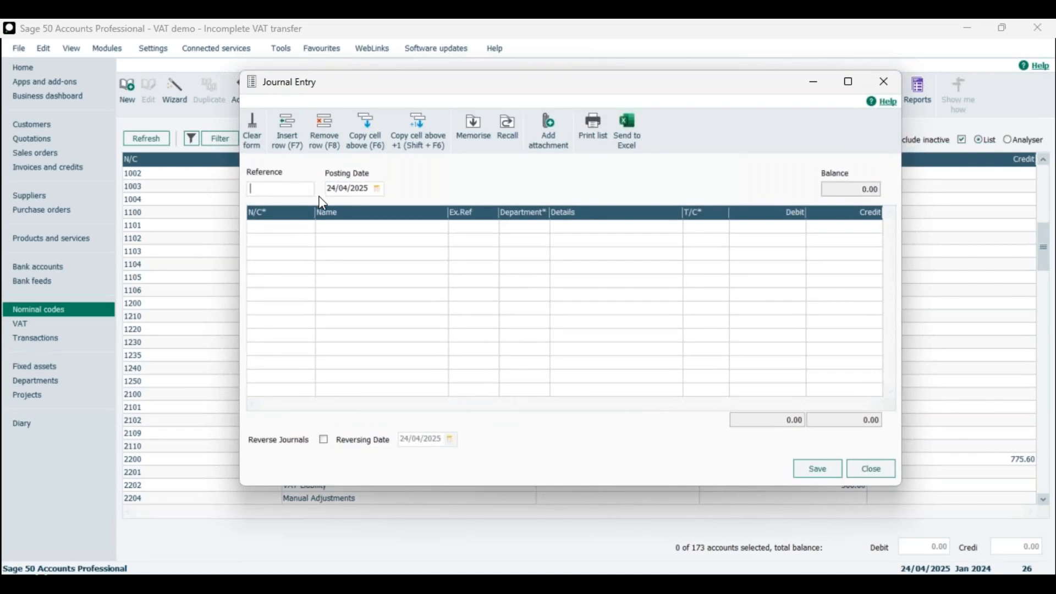
pyautogui.moveTo(352, 83); pyautogui.dragTo(273, 98)
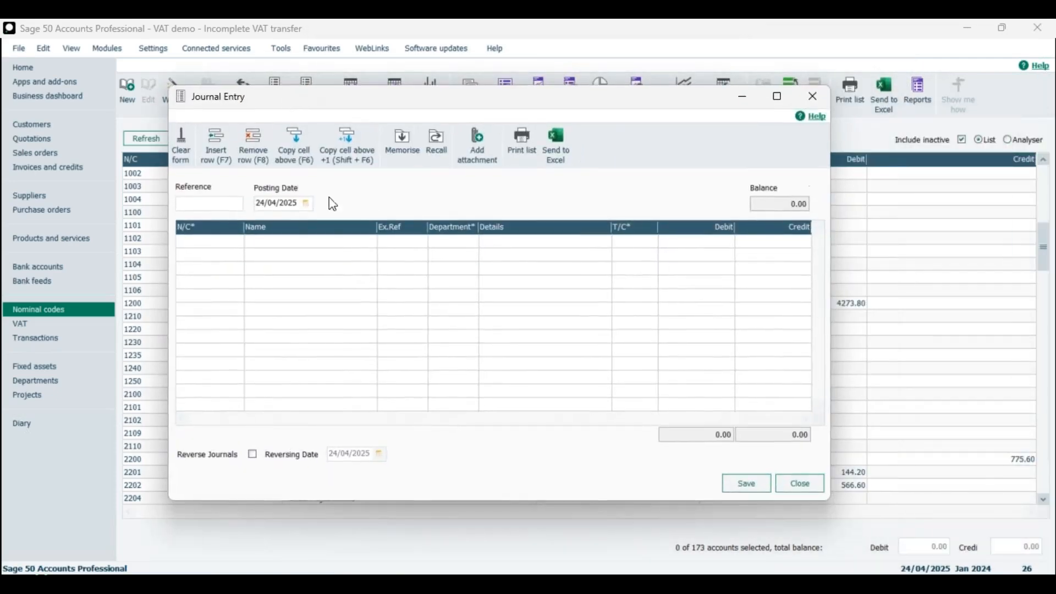
pyautogui.click(357, 252)
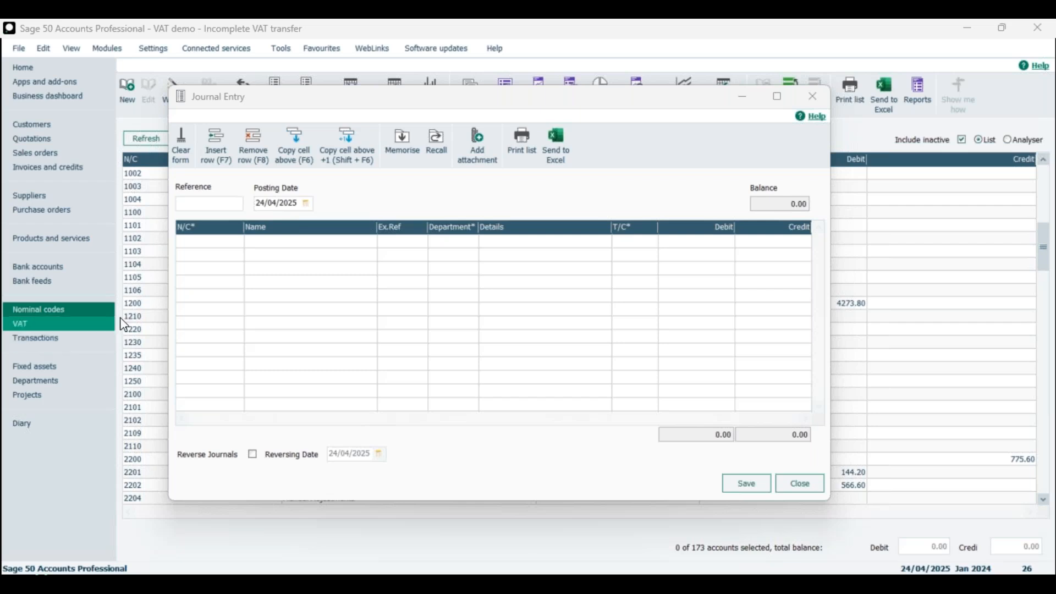
pyautogui.moveTo(374, 104); pyautogui.dragTo(415, 105)
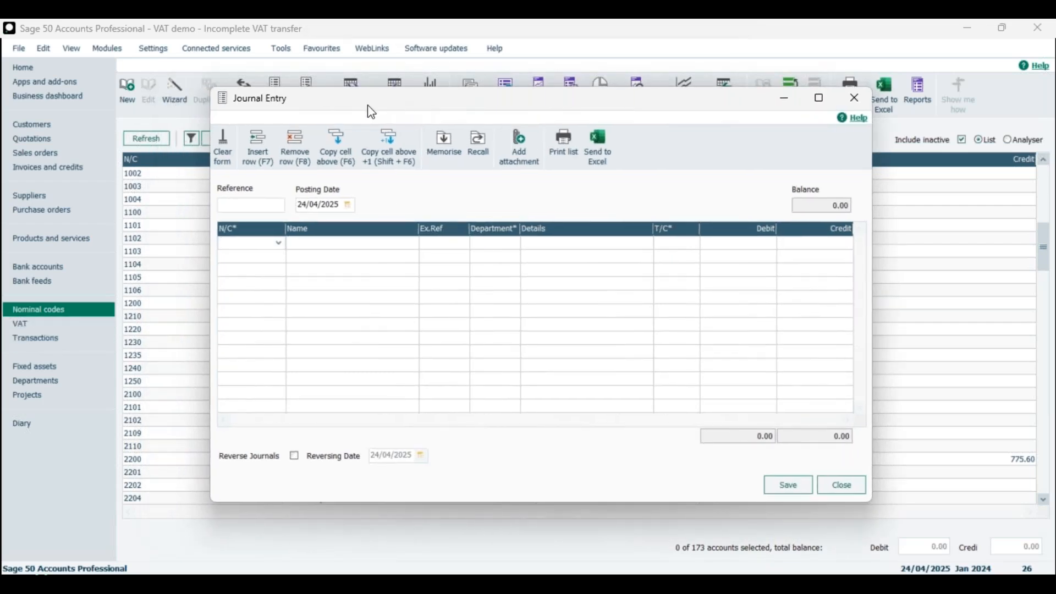
pyautogui.moveTo(337, 105); pyautogui.dragTo(339, 142)
# Search the nominal codes for "sales" and put 2200 Sales Tax Control Account on the journal's first line.
pyautogui.click(280, 280)
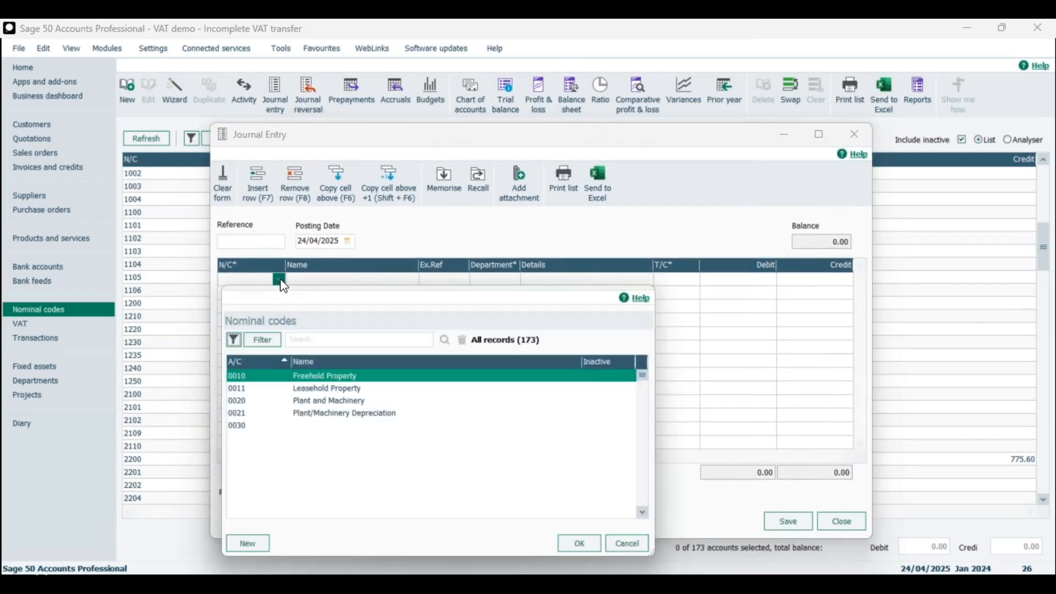
pyautogui.click(311, 342)
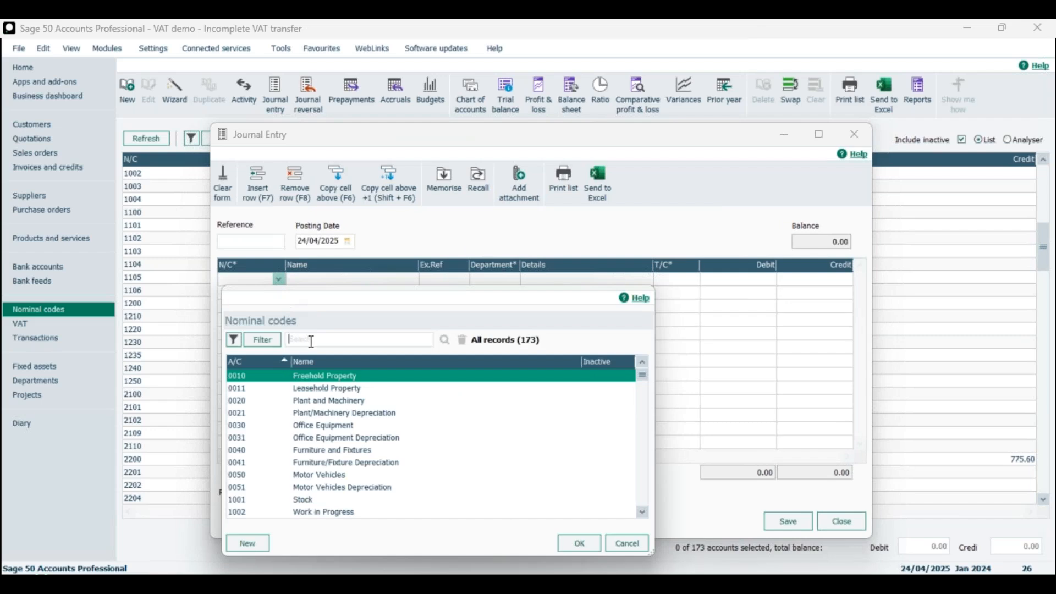
pyautogui.write('sales')
pyautogui.click(445, 341)
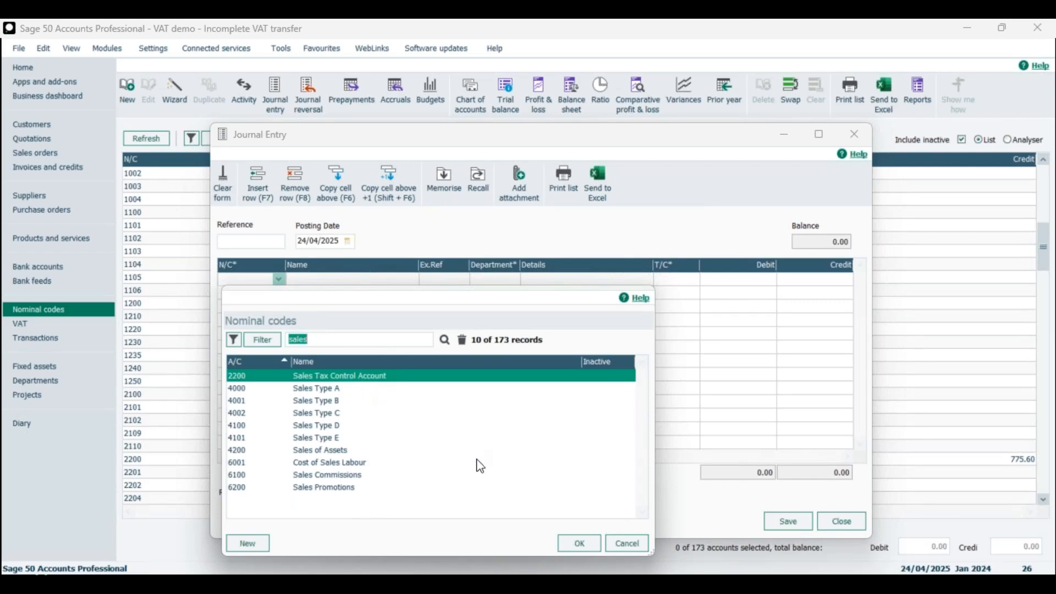
pyautogui.click(570, 547)
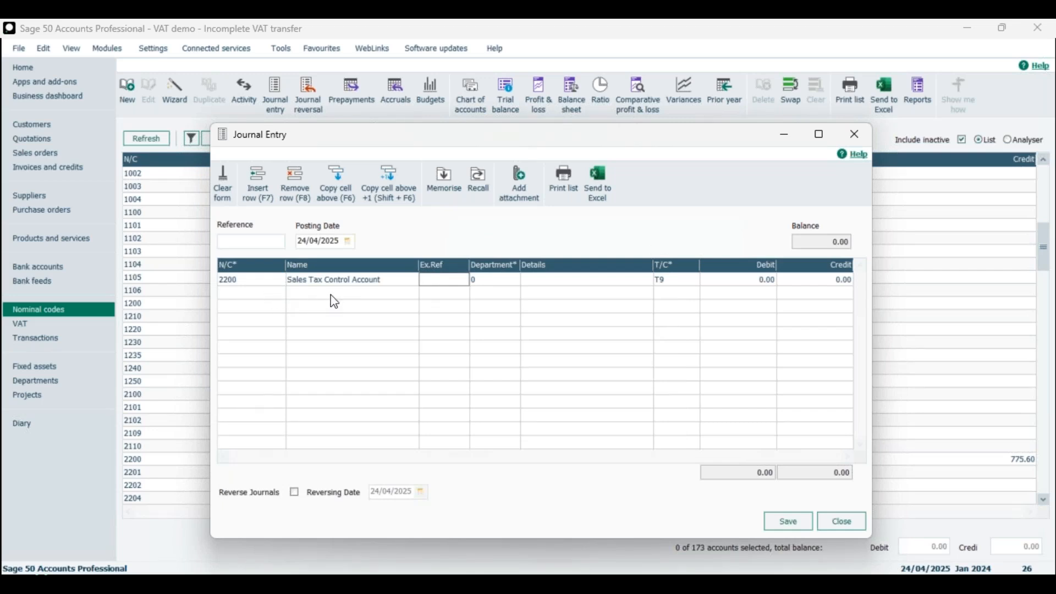
# Search the nominal codes for "vat" and put 2202 VAT Liability on the journal's second line.
pyautogui.click(336, 298)
pyautogui.click(279, 293)
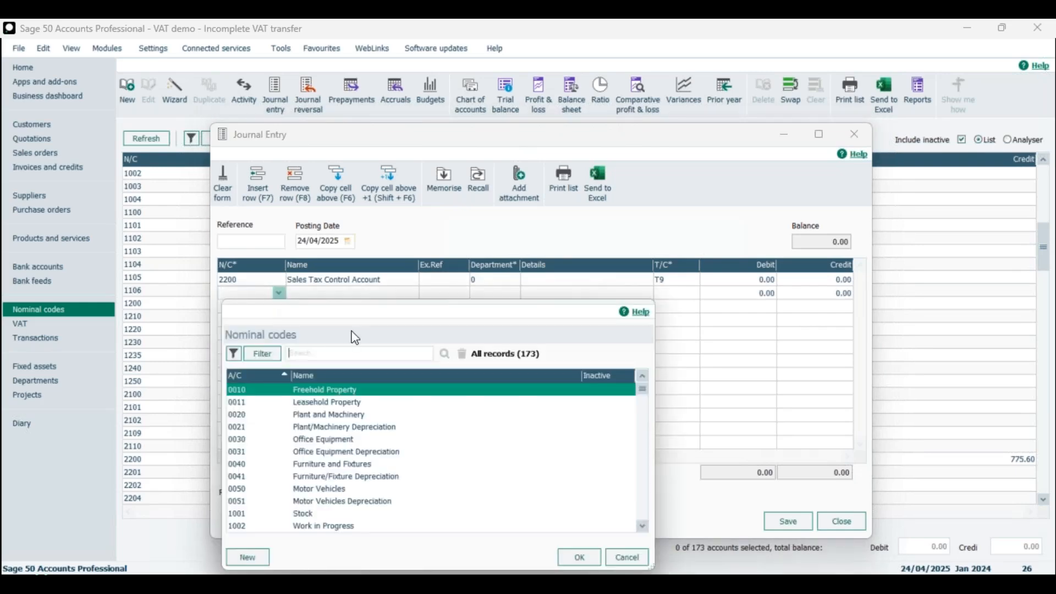
pyautogui.write('vat')
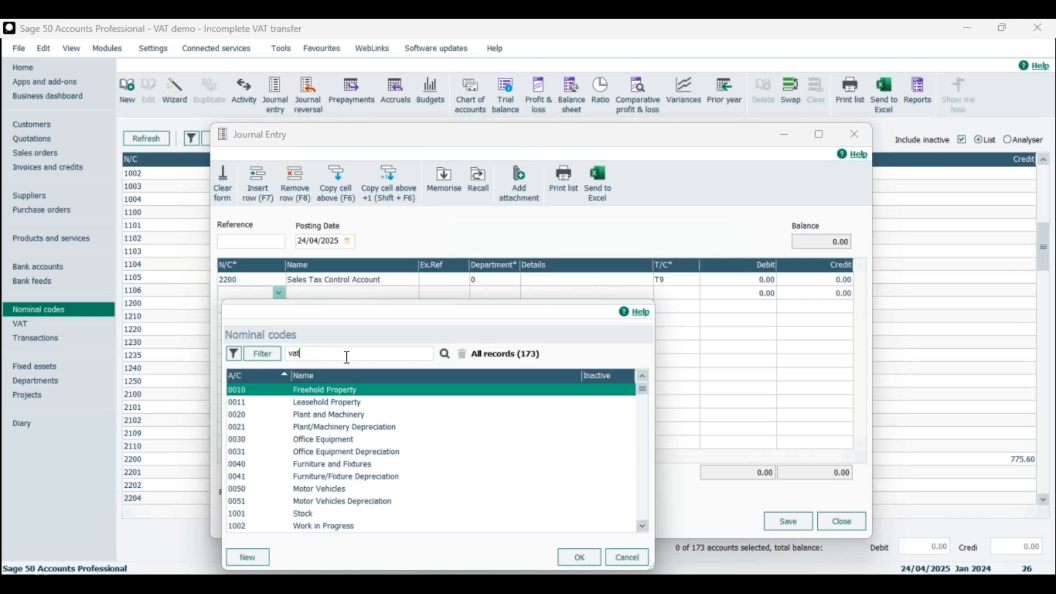
pyautogui.click(445, 354)
pyautogui.click(579, 557)
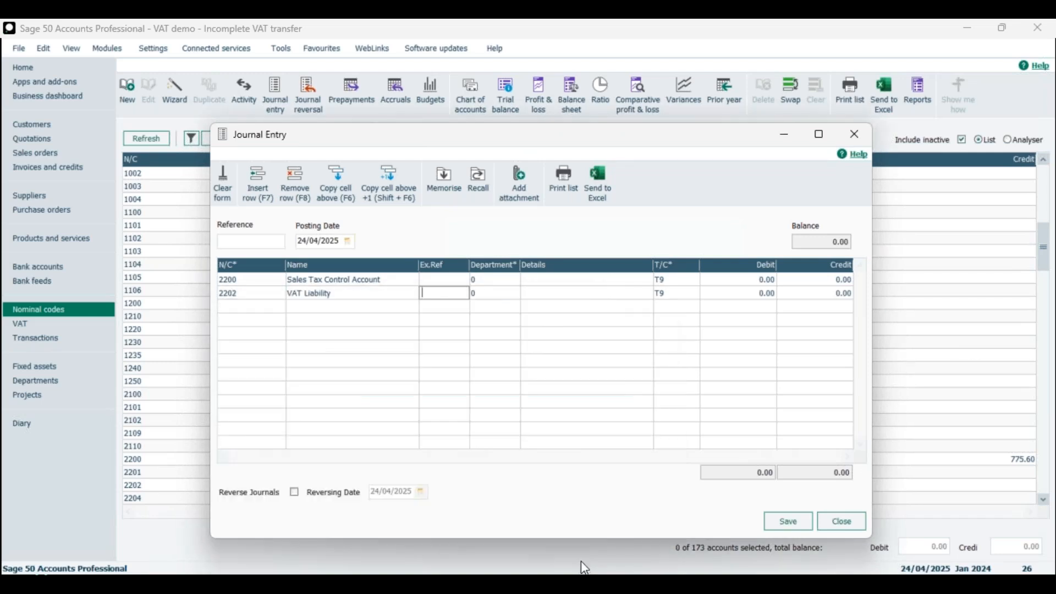
# Search the nominal codes for "purchase" and put 2201 Purchase Tax Control Account on the journal's third line.
pyautogui.click(257, 307)
pyautogui.click(278, 306)
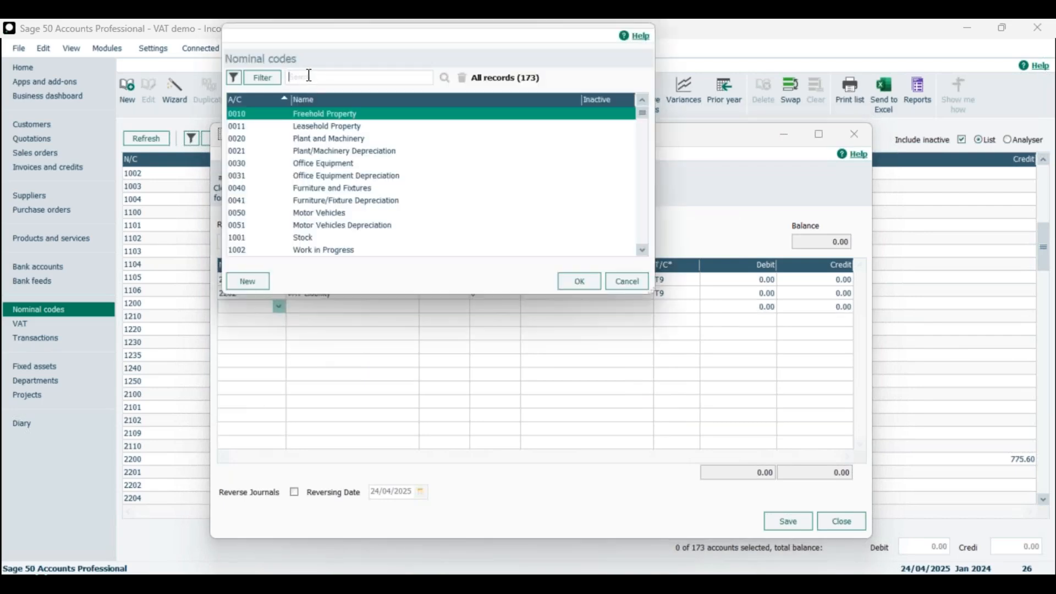
pyautogui.write('purchase')
pyautogui.click(446, 79)
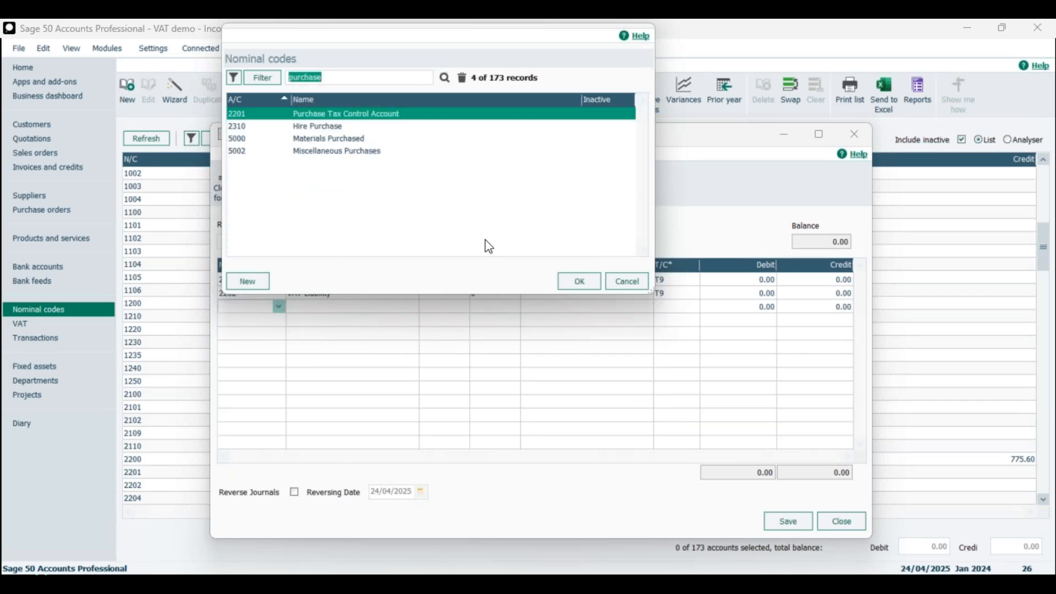
pyautogui.press('Return')
# Add 2202 VAT Liability as the journal's fourth line, finding it by searching for "vat".
pyautogui.click(279, 320)
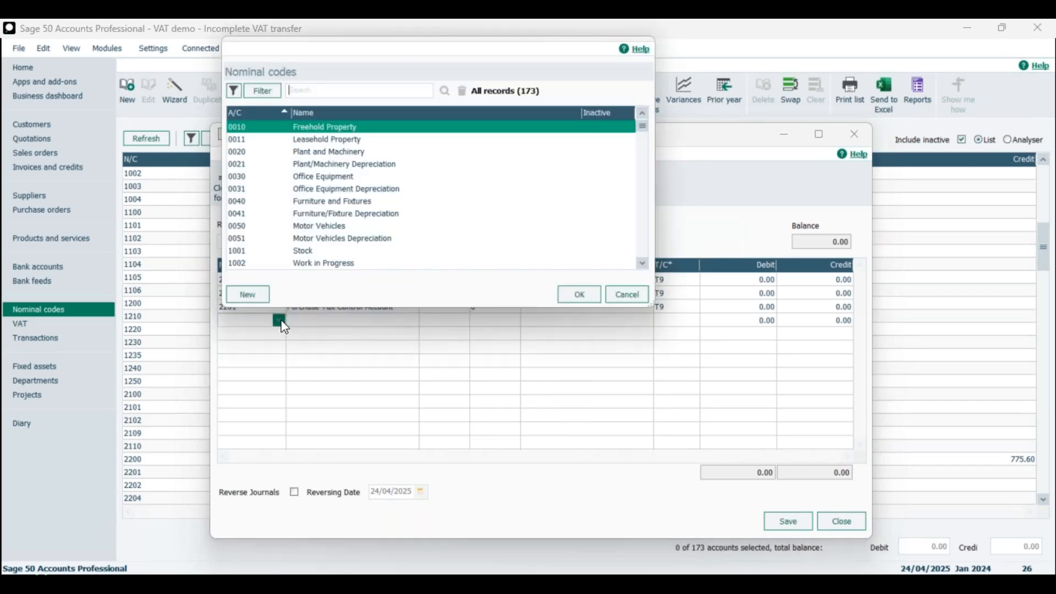
pyautogui.click(307, 90)
pyautogui.write('vat')
pyautogui.click(444, 90)
pyautogui.click(578, 297)
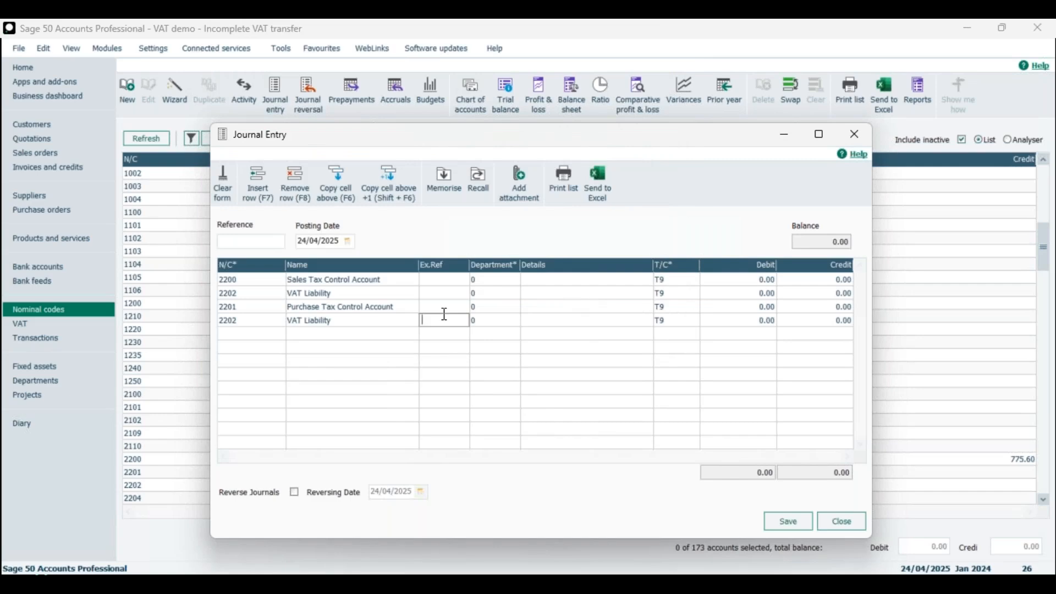
# Enter a debit of 20 on the 2200 and 2201 lines and a credit of 20 on both 2202 lines.
pyautogui.click(766, 287)
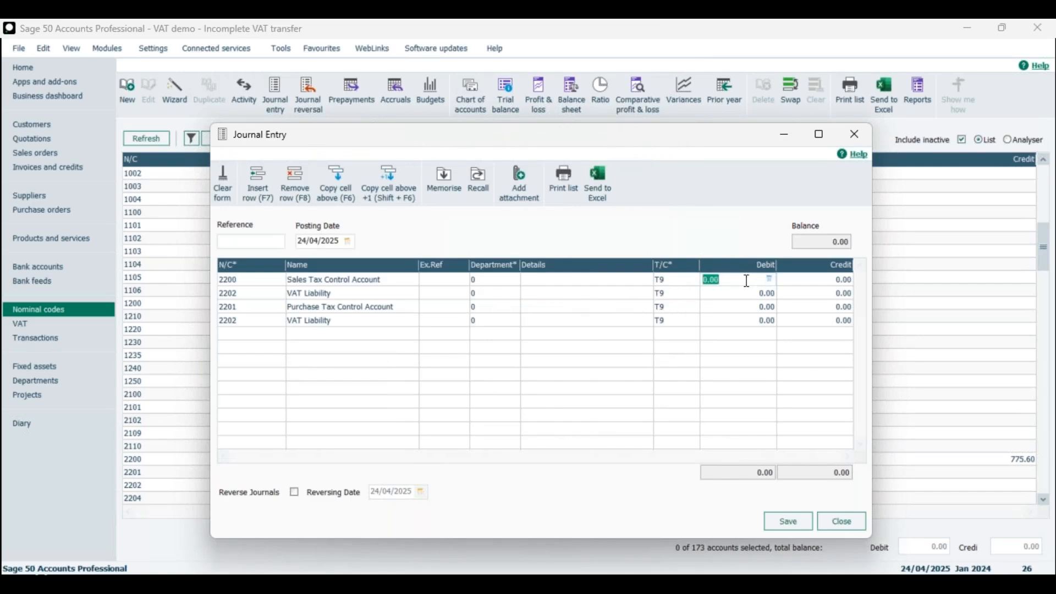
pyautogui.write('20')
pyautogui.click(814, 293)
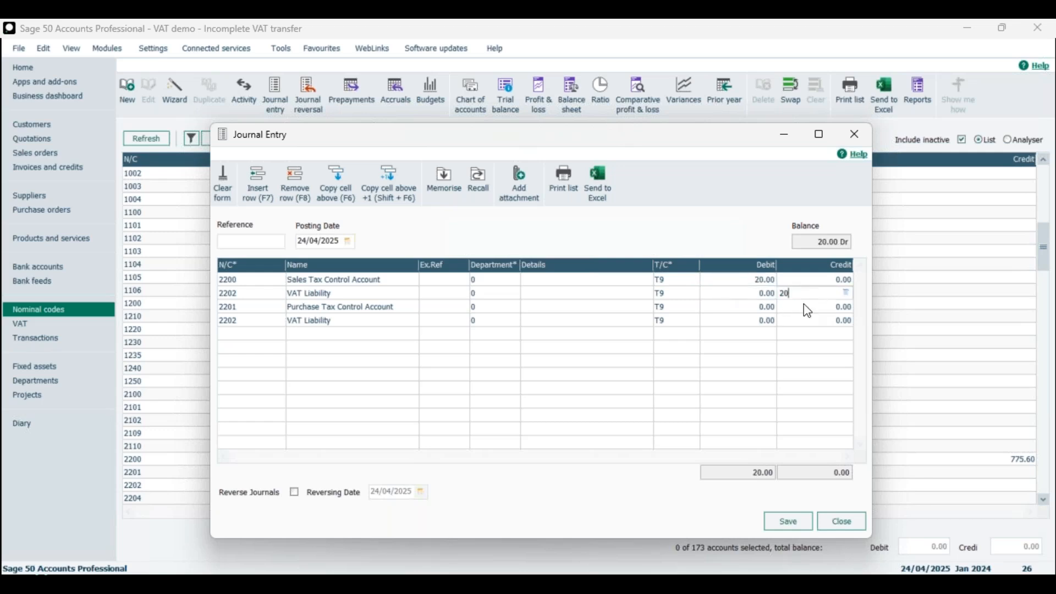
pyautogui.write('20')
pyautogui.click(763, 307)
pyautogui.write('20')
pyautogui.click(823, 320)
pyautogui.write('20')
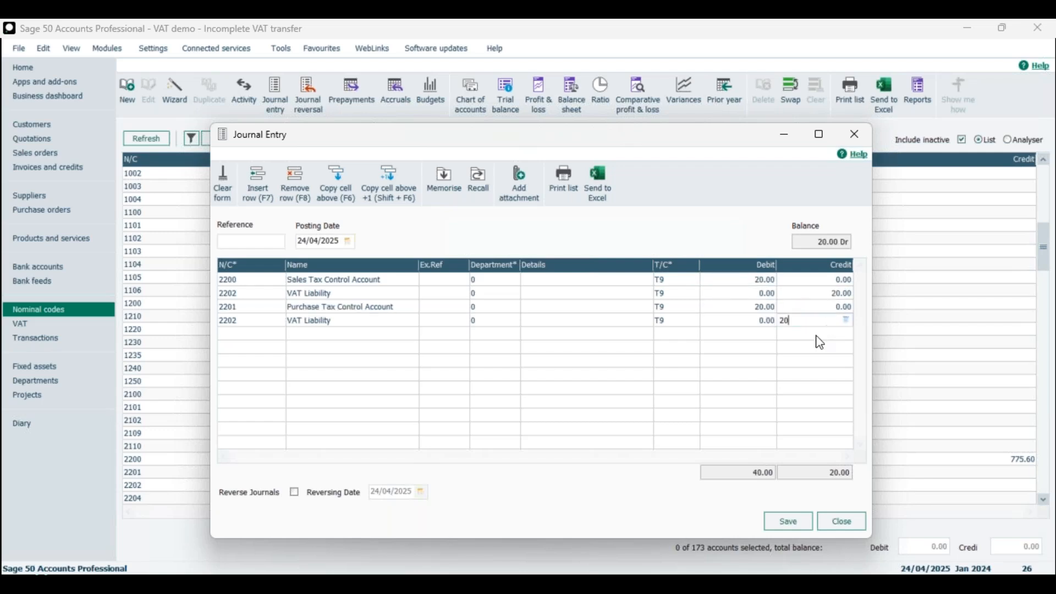
pyautogui.press('Tab')
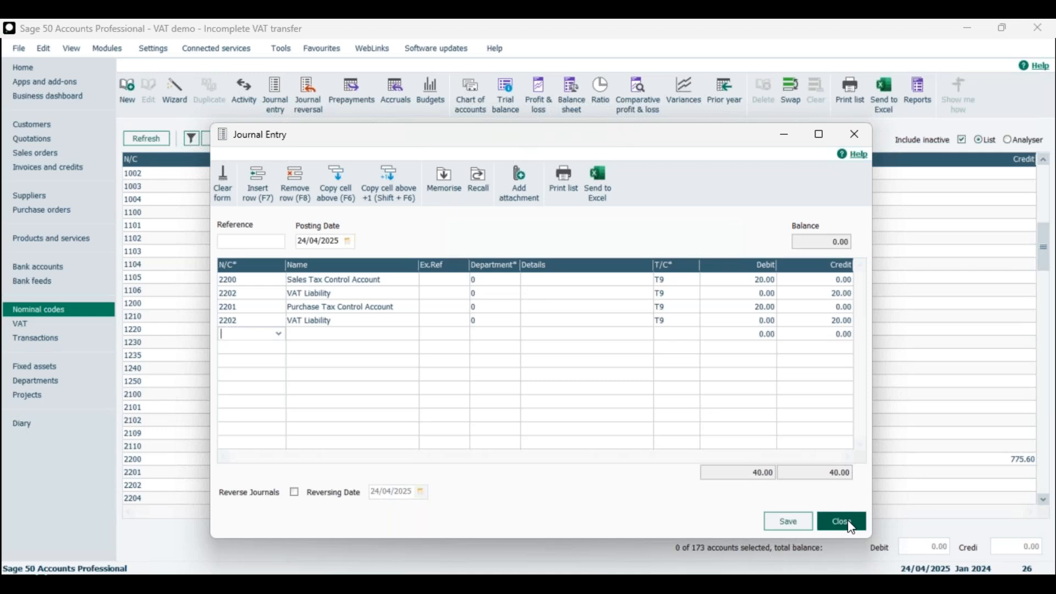
pyautogui.moveTo(529, 130); pyautogui.dragTo(531, 103)
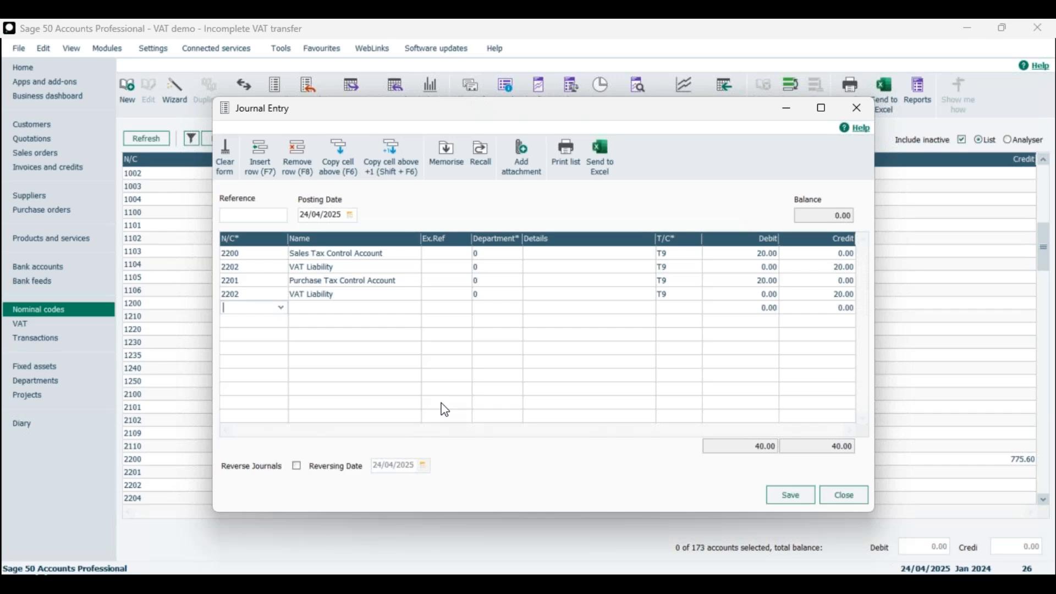
# Close the journal entry without saving its changes and show the list of VAT returns.
pyautogui.click(841, 501)
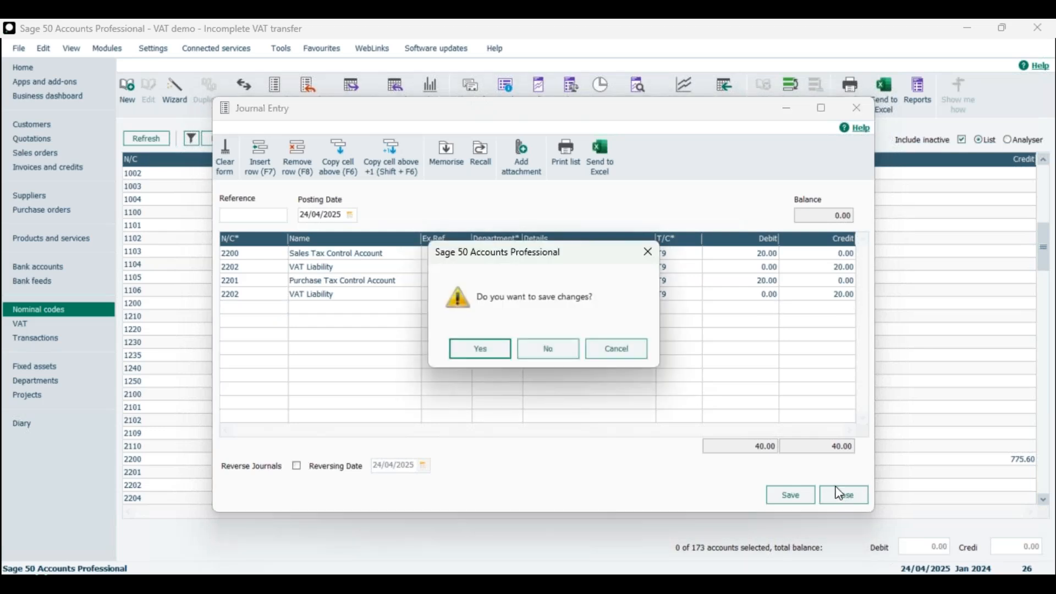
pyautogui.click(562, 346)
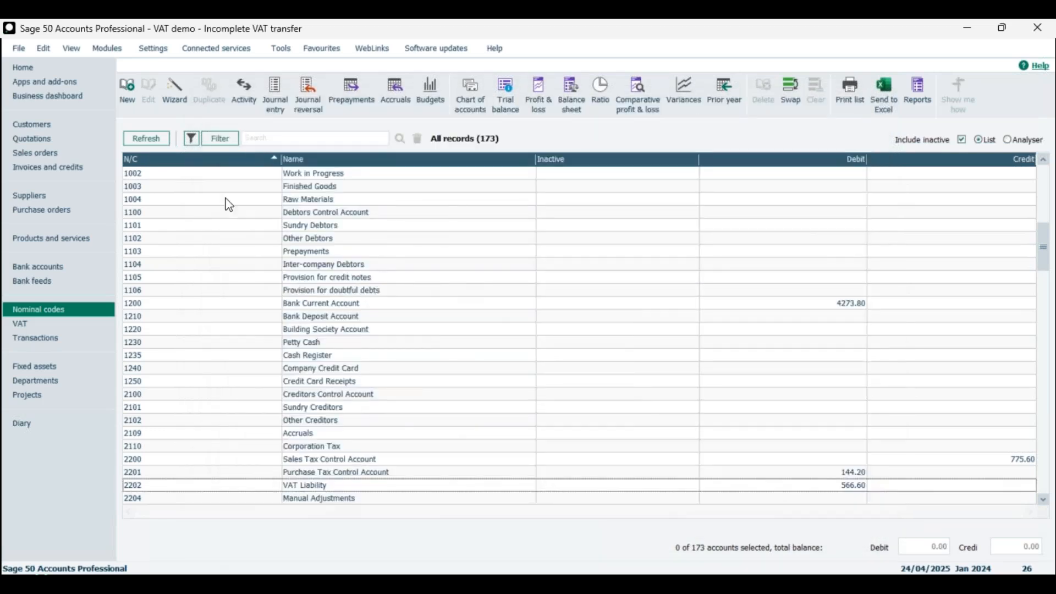
pyautogui.click(50, 328)
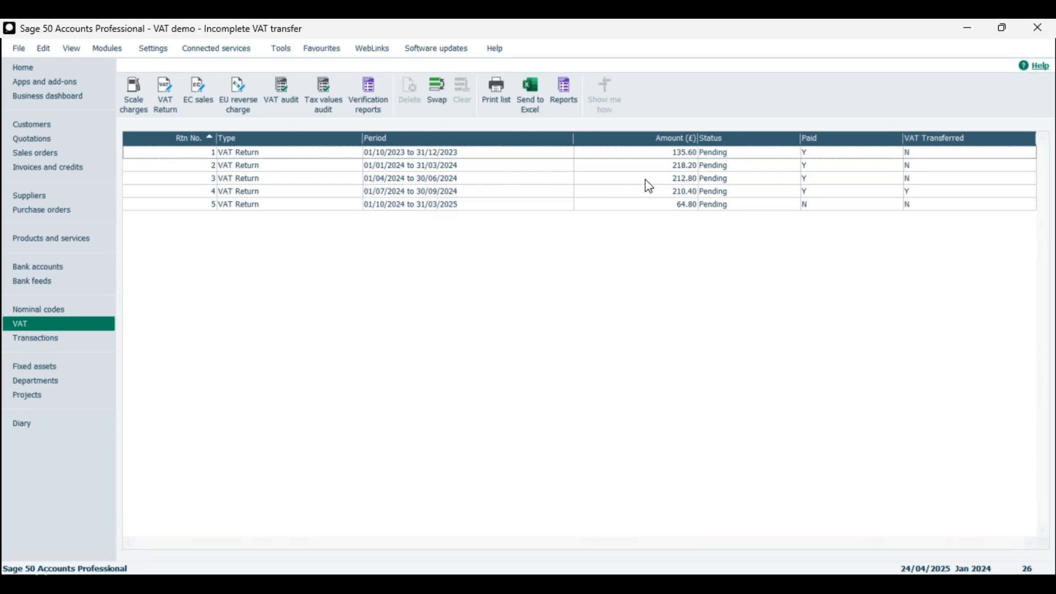
# Open the VAT return for 01/04/2024 to 30/06/2024, review its VAT transfer section, and close it.
pyautogui.click(912, 181)
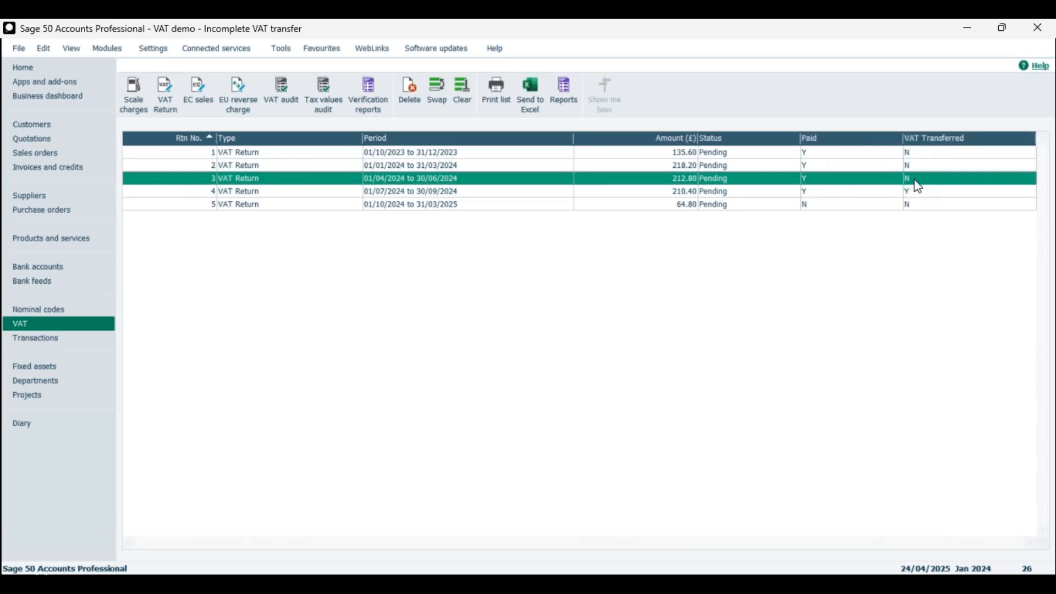
pyautogui.doubleClick(398, 188)
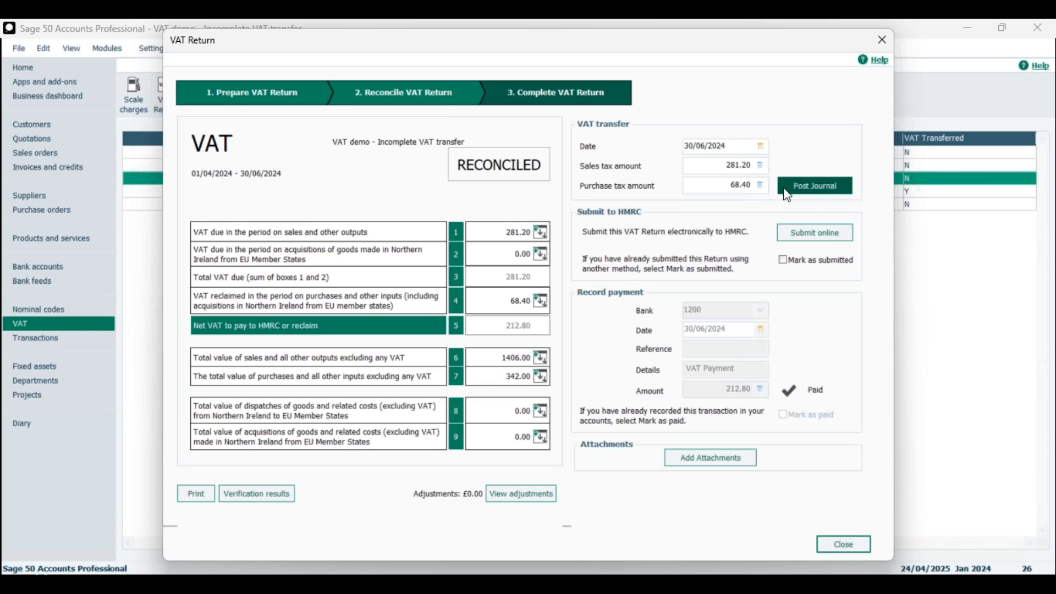
pyautogui.click(880, 46)
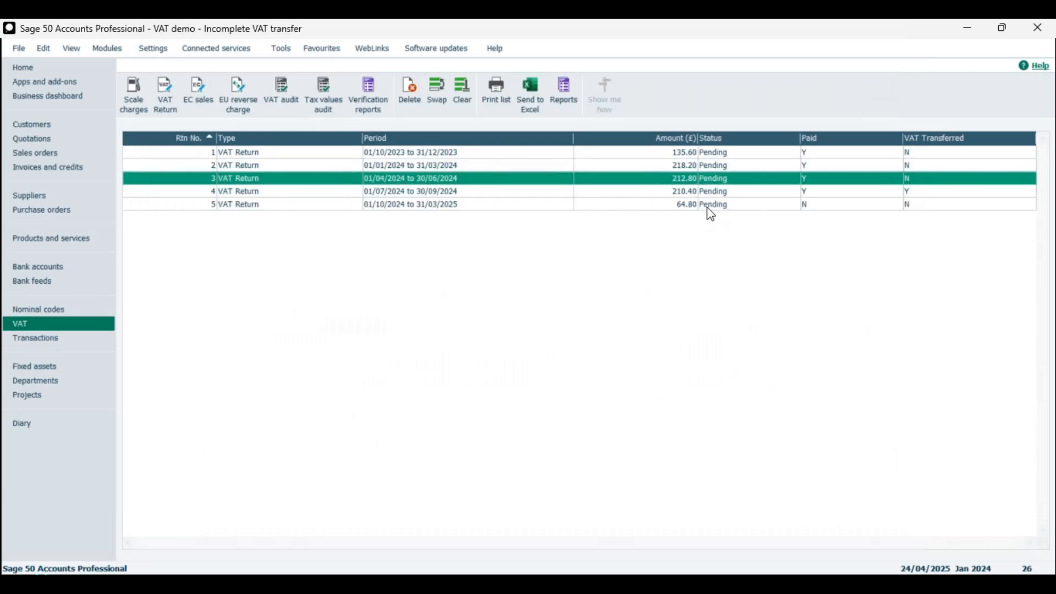
# Open the VAT return for 01/10/2024 to 31/03/2025, examine its VAT transfer date and amounts, and close it.
pyautogui.click(709, 207)
pyautogui.click(710, 182)
pyautogui.doubleClick(707, 205)
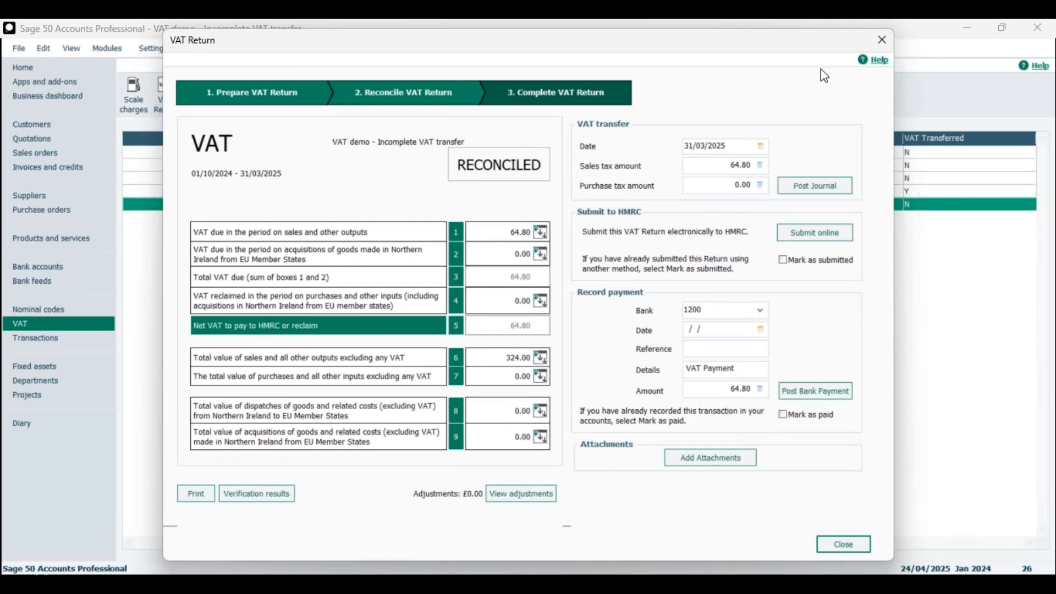
pyautogui.moveTo(820, 51); pyautogui.dragTo(825, 59)
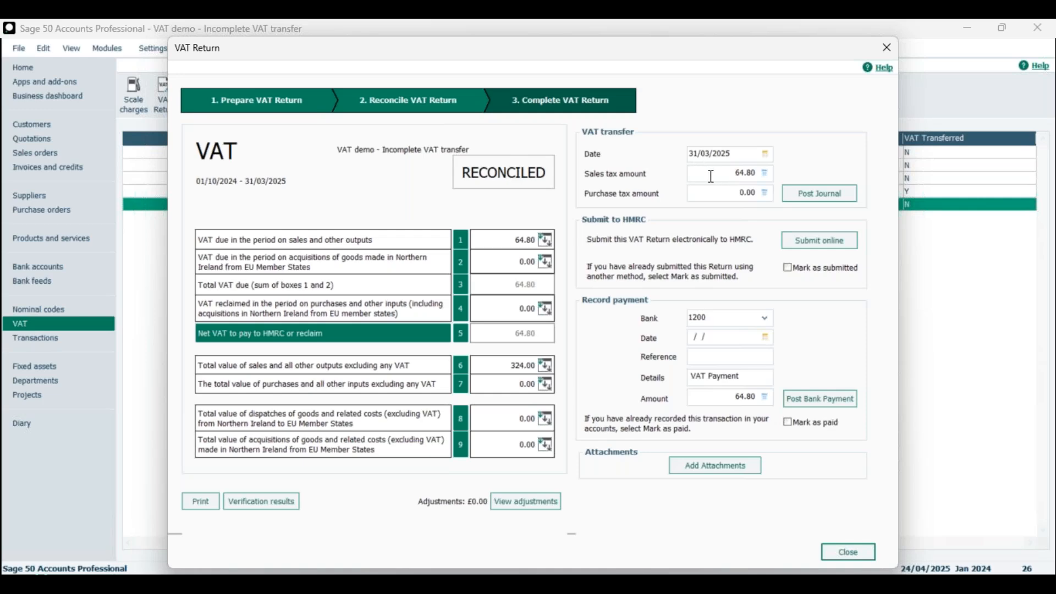
pyautogui.click(887, 49)
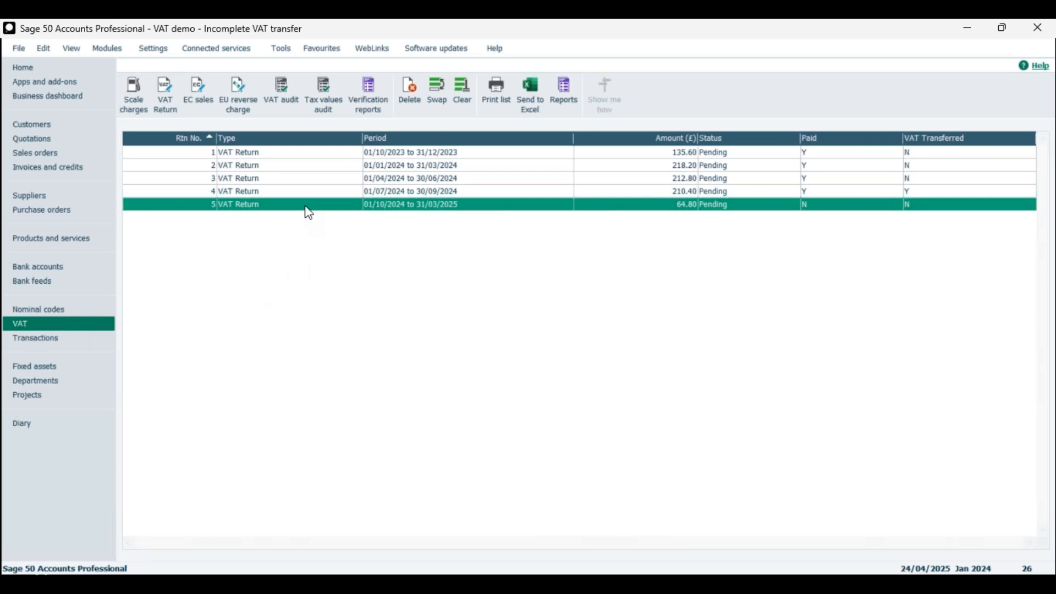
# Post the VAT transfer journal for the 01/10/2024 to 31/03/2025 return, accepting the date outside the financial year, and close the return.
pyautogui.click(175, 101)
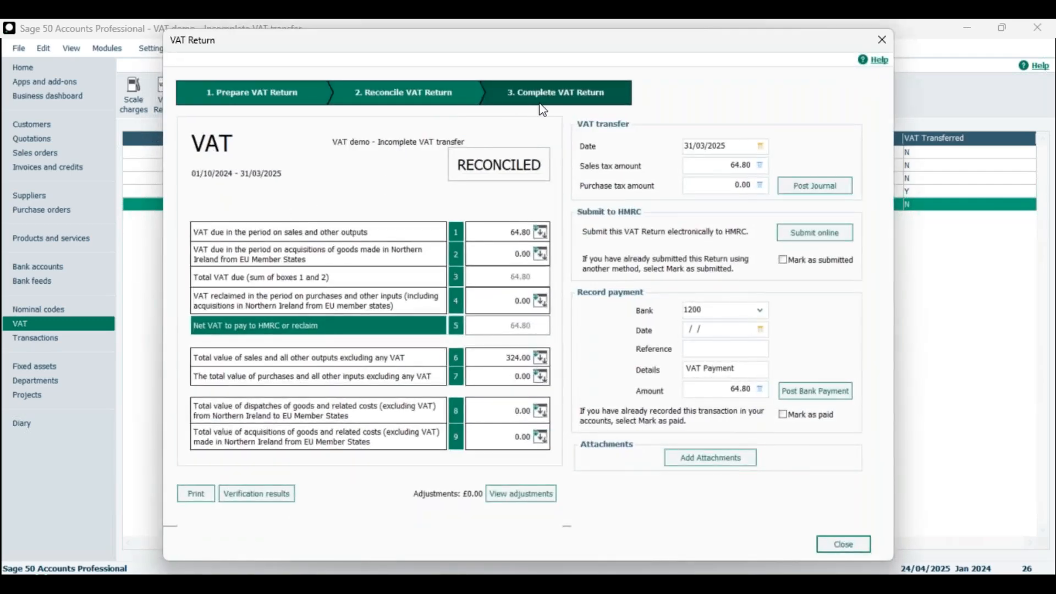
pyautogui.click(808, 189)
pyautogui.moveTo(487, 229); pyautogui.dragTo(513, 191)
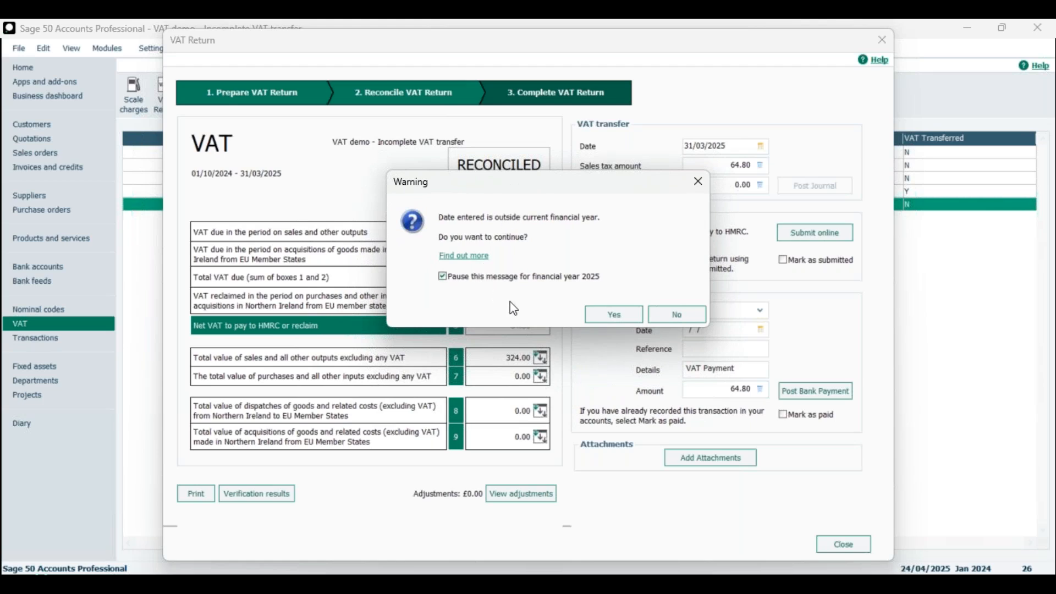
pyautogui.click(614, 315)
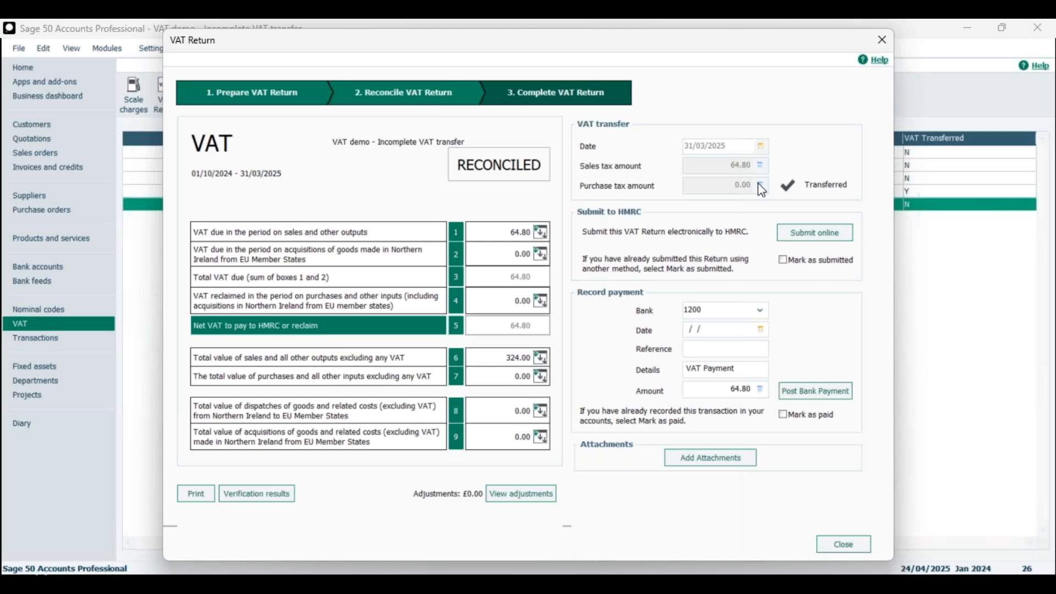
pyautogui.click(852, 546)
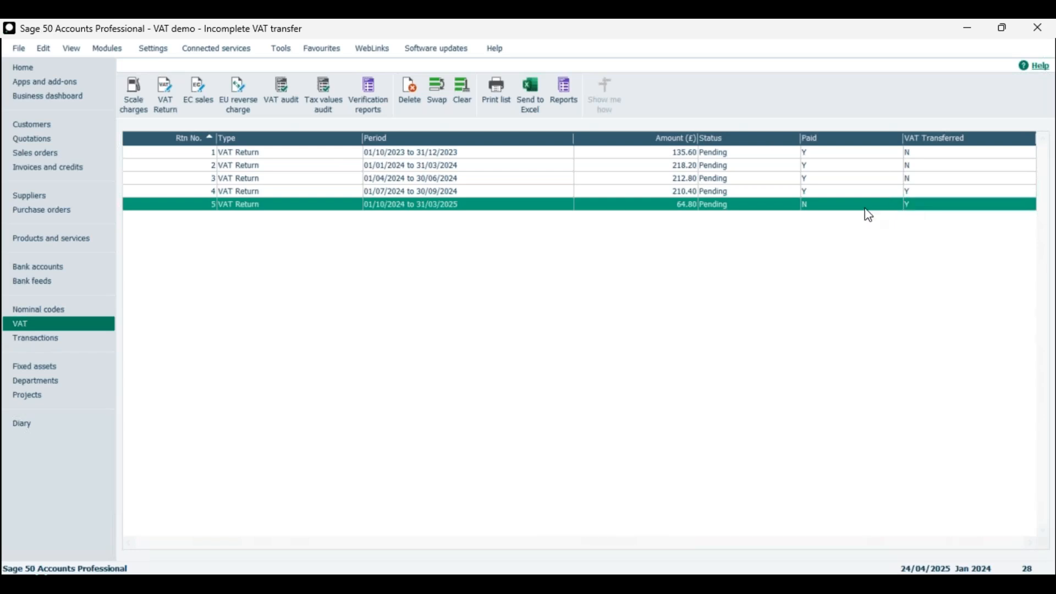
# Reopen the 01/10/2024 to 31/03/2025 return to check its VAT transfer status, and close it.
pyautogui.doubleClick(465, 205)
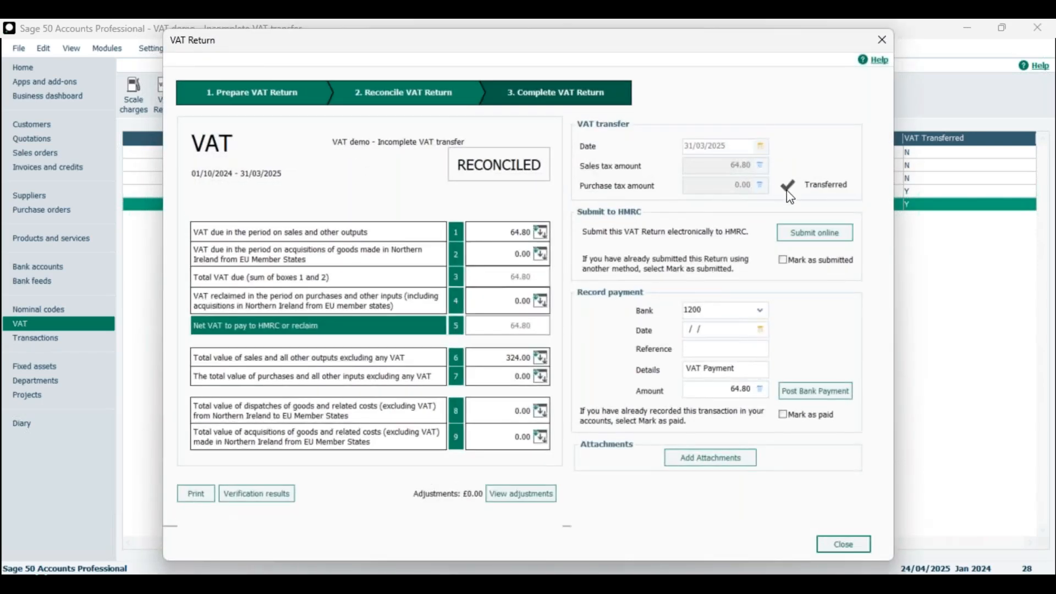
pyautogui.click(882, 40)
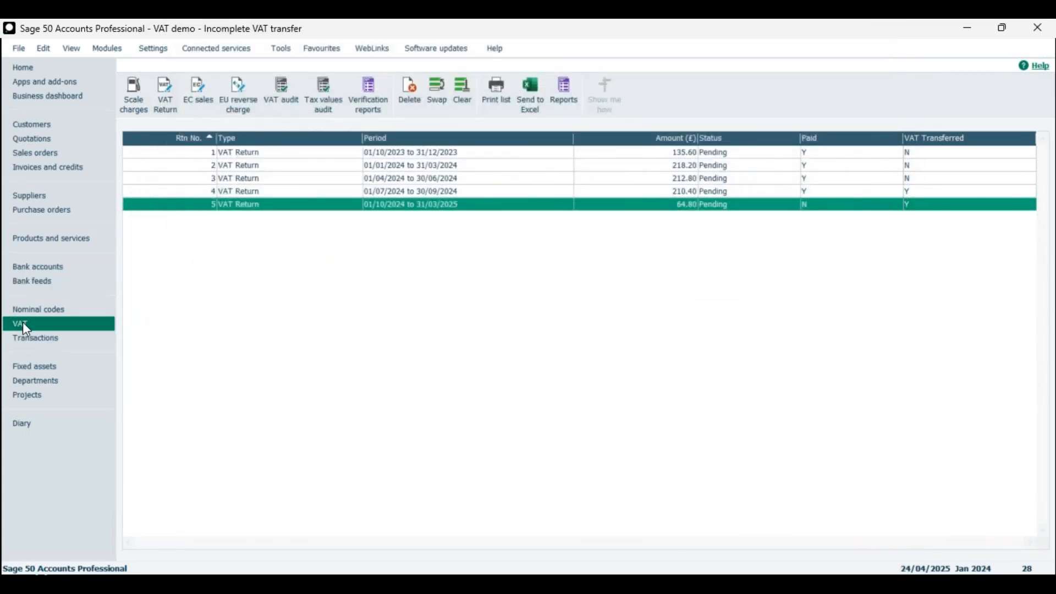
# Review the balances of nominal codes 2200, 2201 and 2202 in the nominal codes list.
pyautogui.click(35, 310)
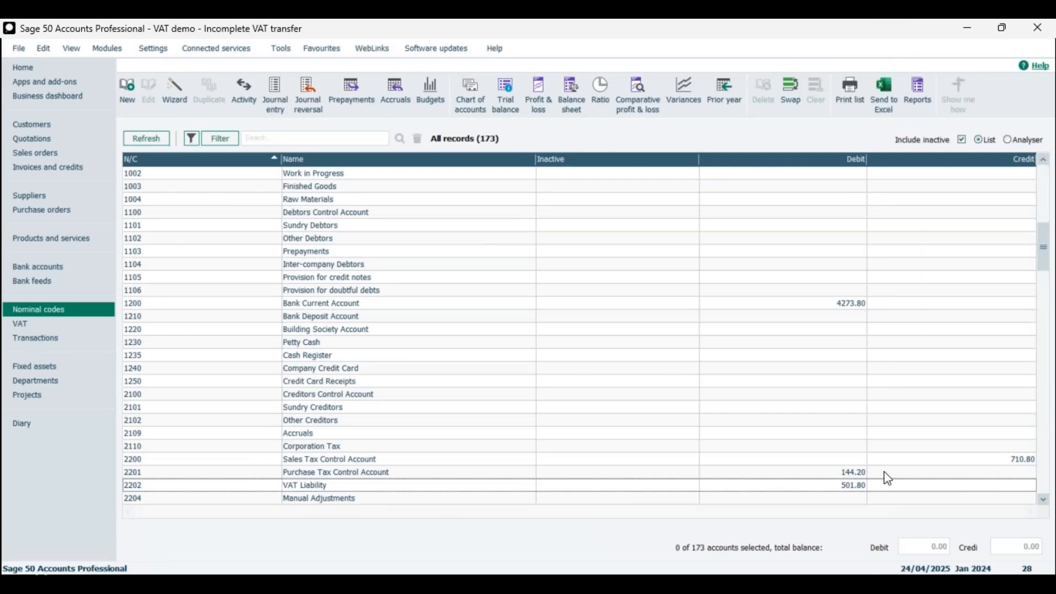
pyautogui.click(855, 486)
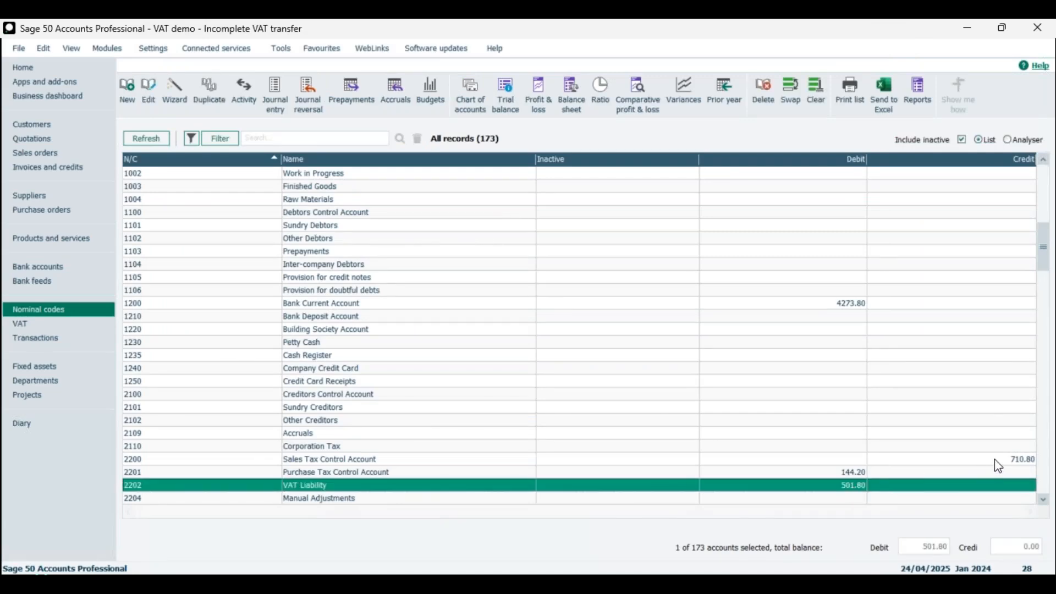
pyautogui.click(850, 471)
pyautogui.click(852, 484)
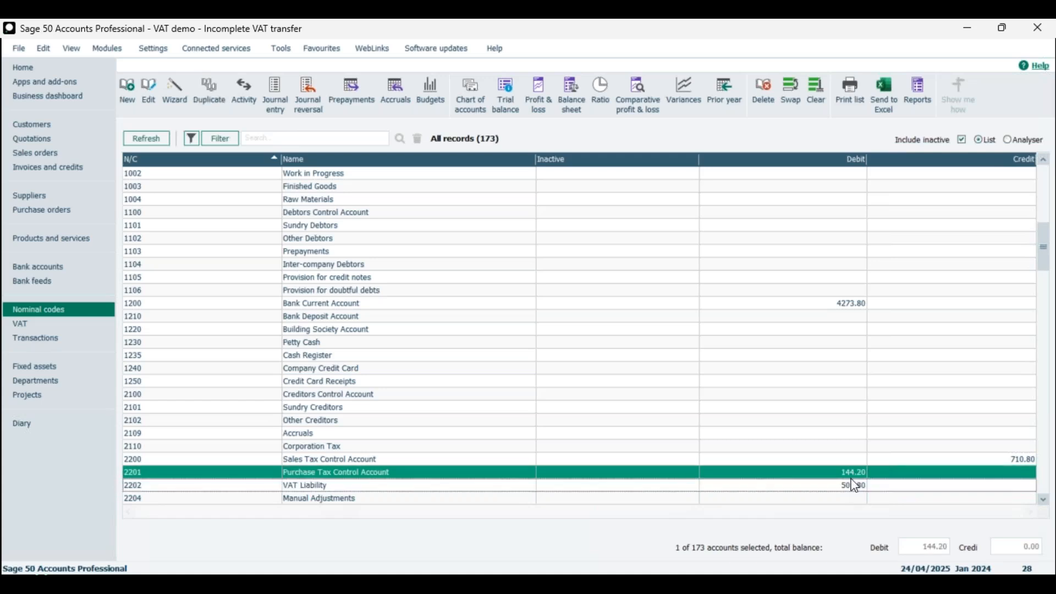
pyautogui.click(852, 473)
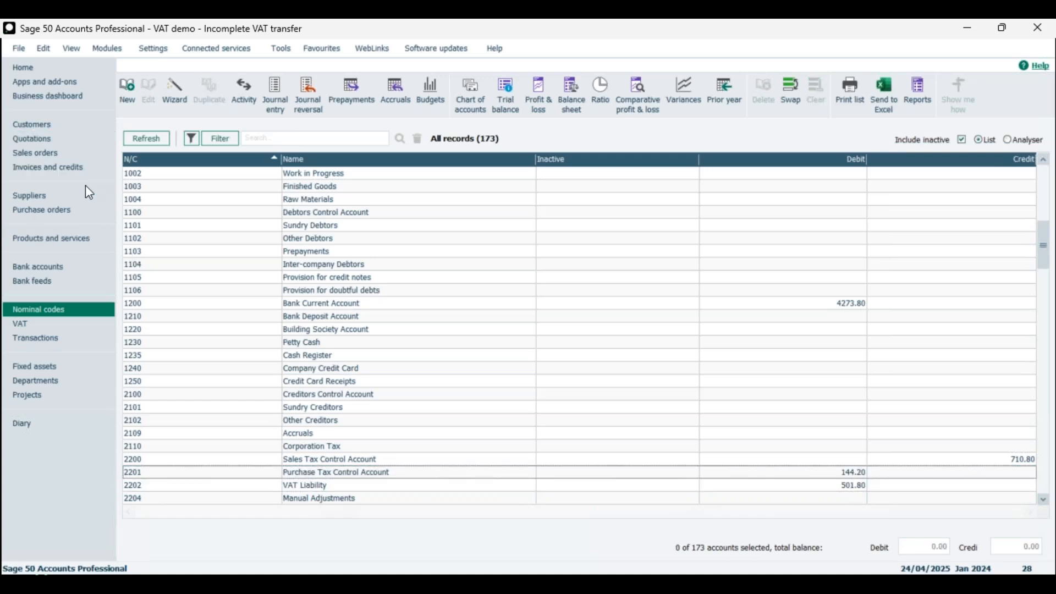
# Compare the VAT Transferred status of the five returns in the VAT returns list.
pyautogui.click(52, 327)
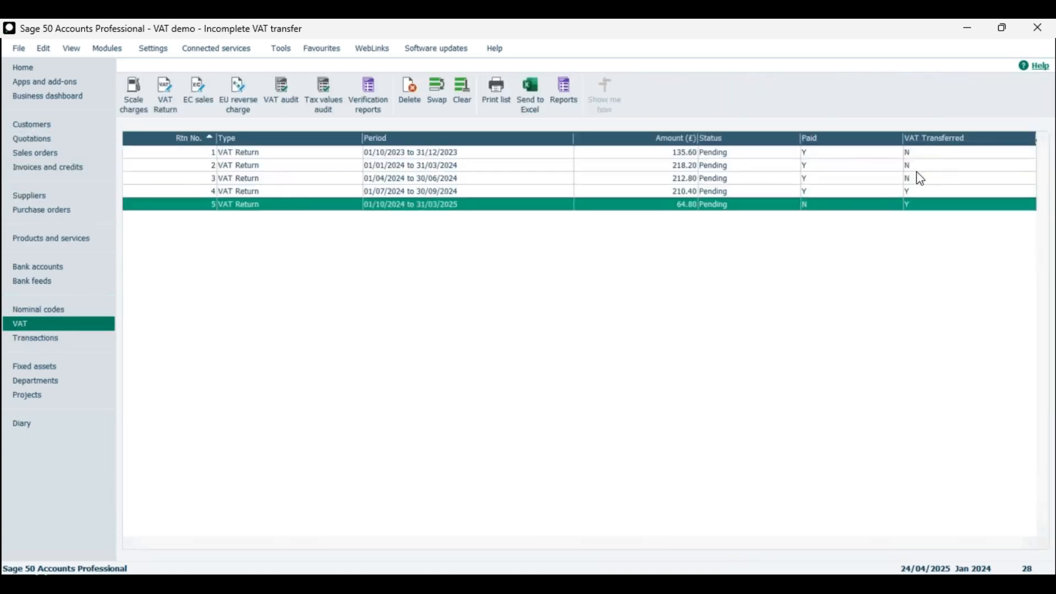
pyautogui.click(876, 179)
pyautogui.click(870, 165)
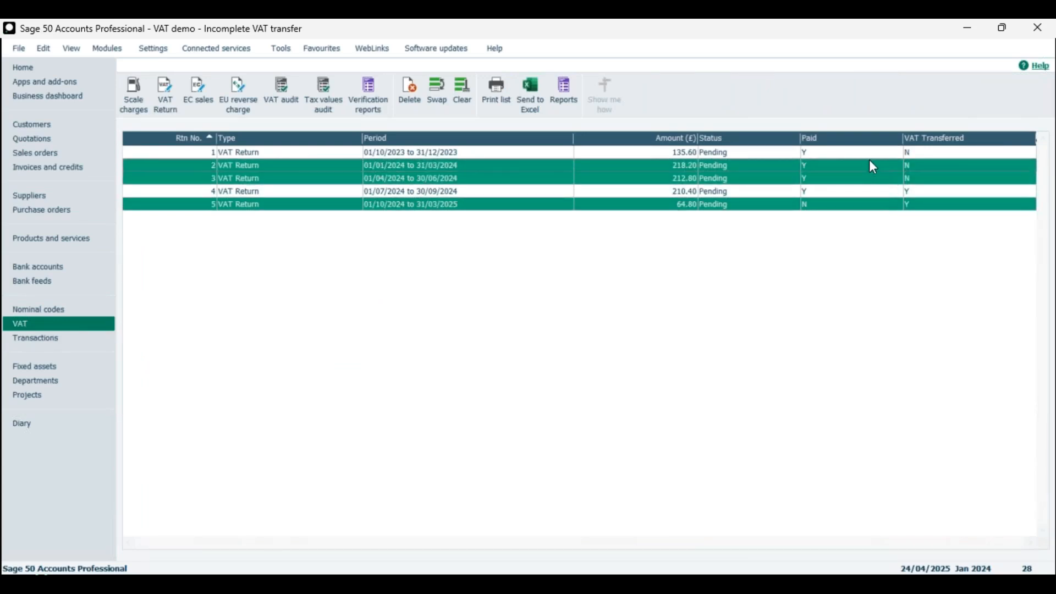
pyautogui.click(871, 155)
pyautogui.click(875, 167)
pyautogui.click(870, 177)
pyautogui.click(870, 156)
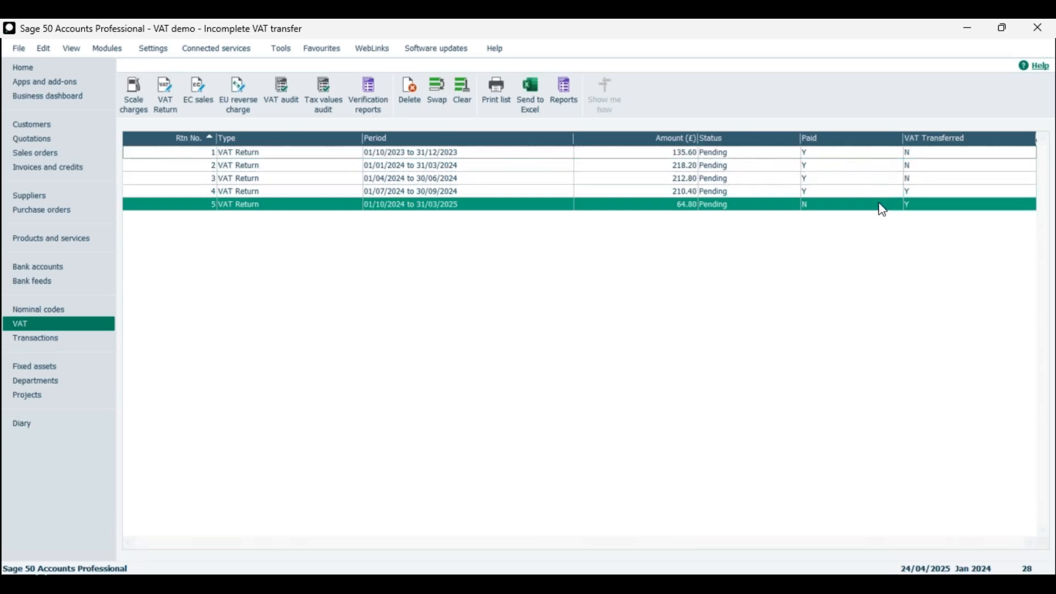
pyautogui.click(878, 206)
pyautogui.click(859, 193)
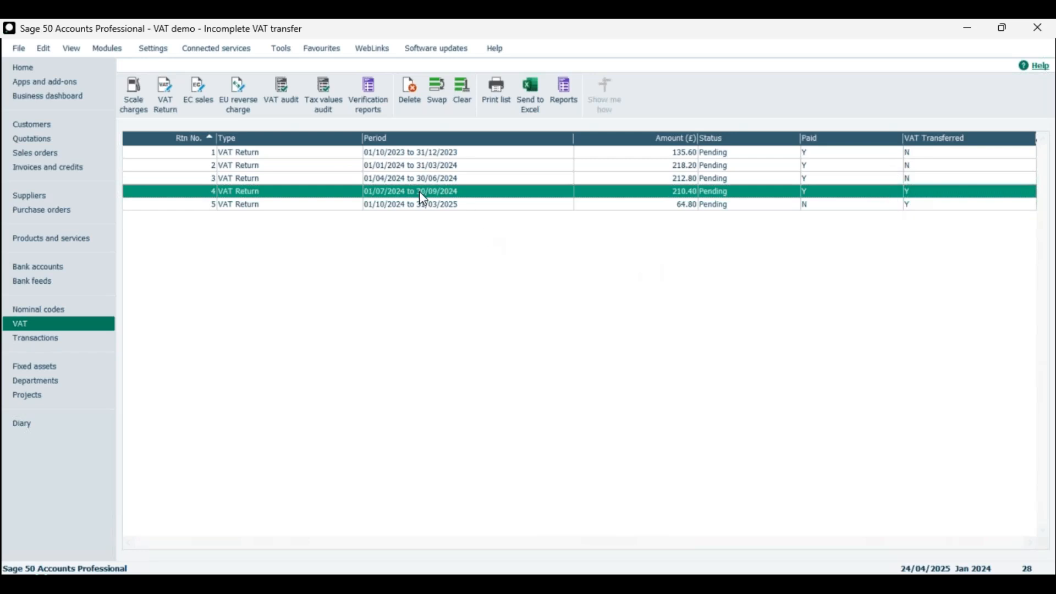
# Open the VAT return for 01/10/2024 to 31/03/2025, check its VAT transfer date, and close it.
pyautogui.click(848, 207)
pyautogui.doubleClick(848, 211)
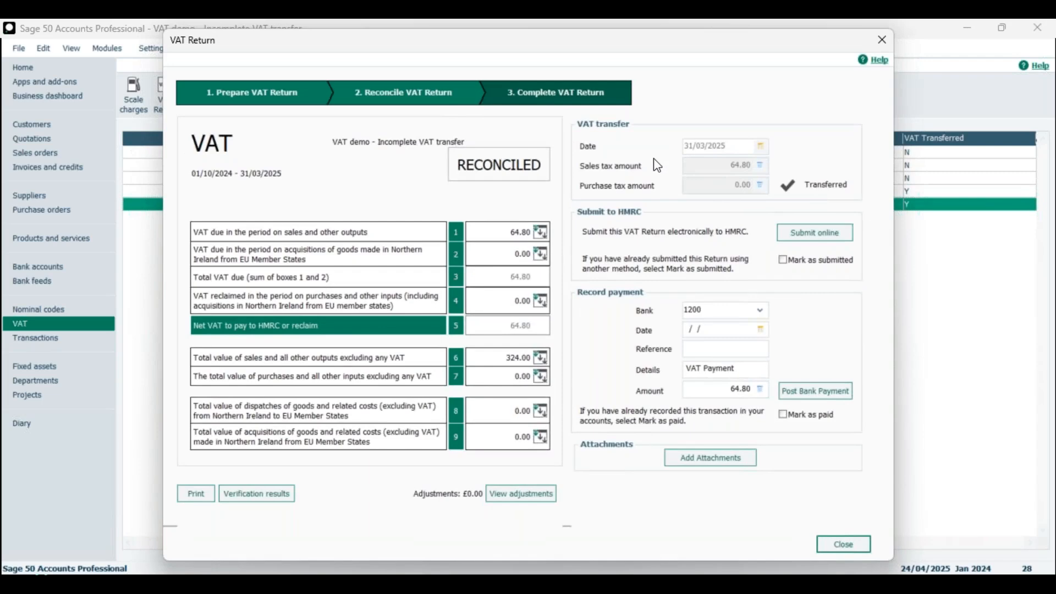
pyautogui.moveTo(556, 40); pyautogui.dragTo(554, 32)
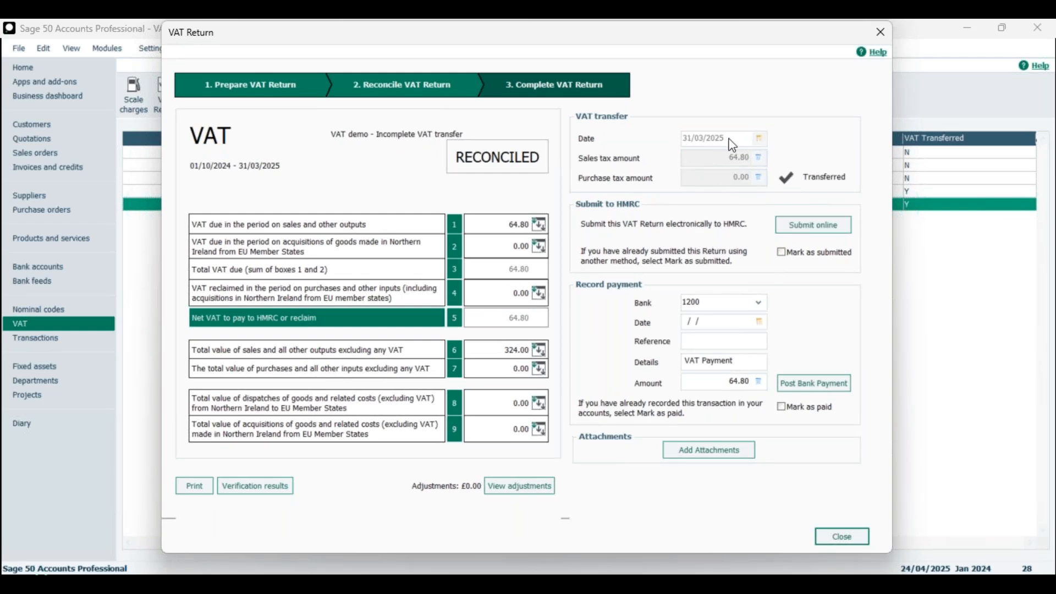
pyautogui.click(842, 537)
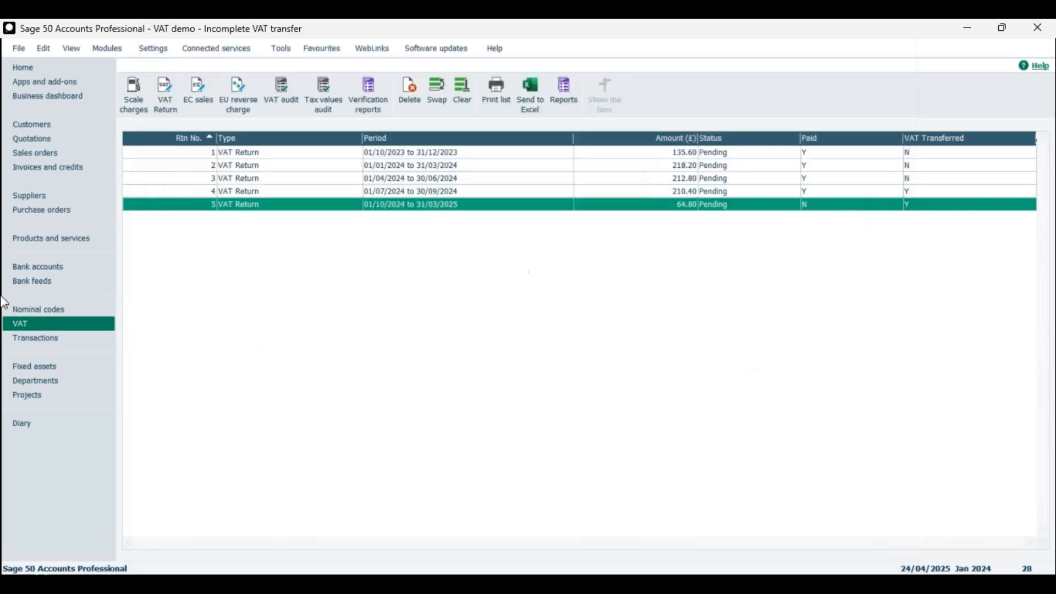
# Examine the details and posted dates of VAT transfer journal lines 27 and 28 in the transactions list.
pyautogui.click(54, 340)
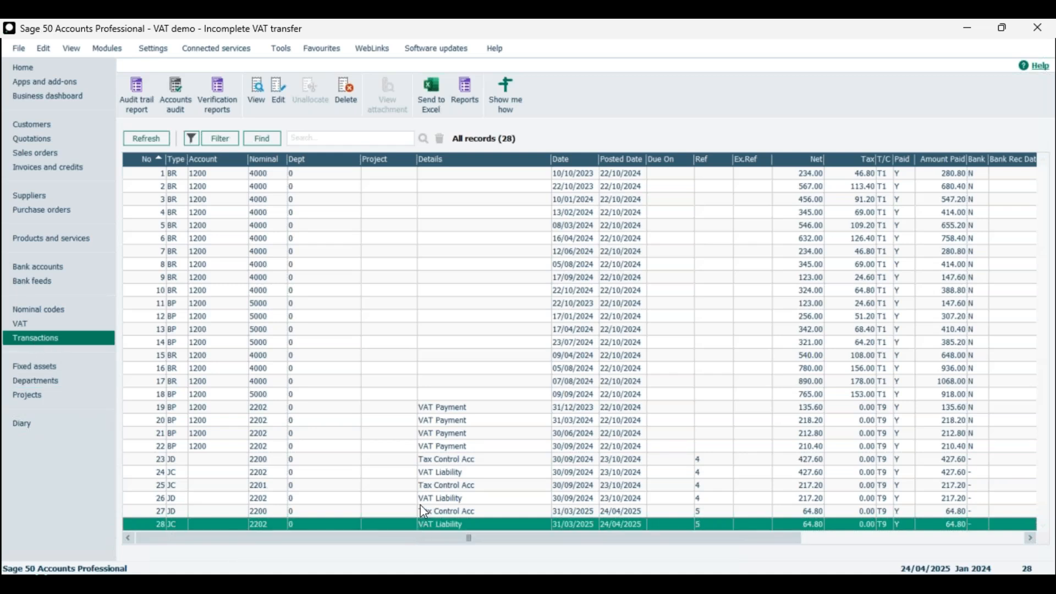
pyautogui.click(446, 510)
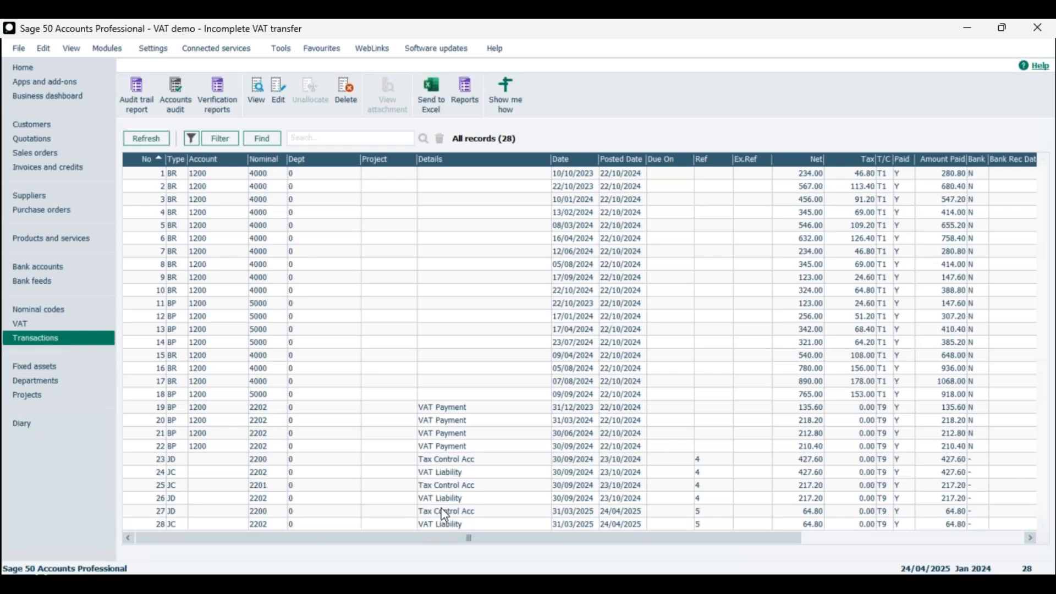
pyautogui.click(446, 525)
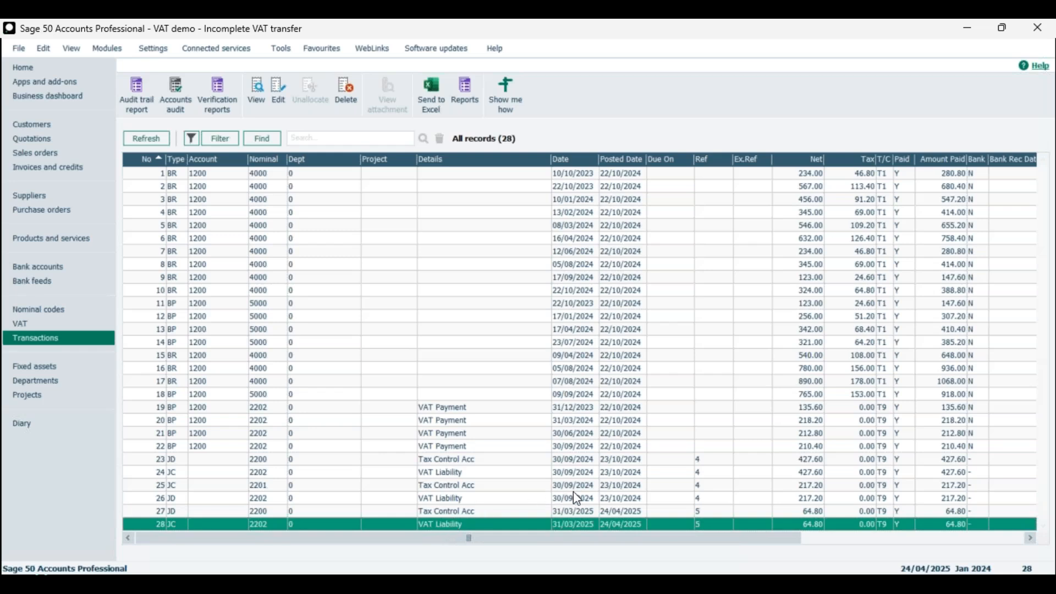
pyautogui.click(613, 510)
pyautogui.click(612, 523)
pyautogui.click(613, 512)
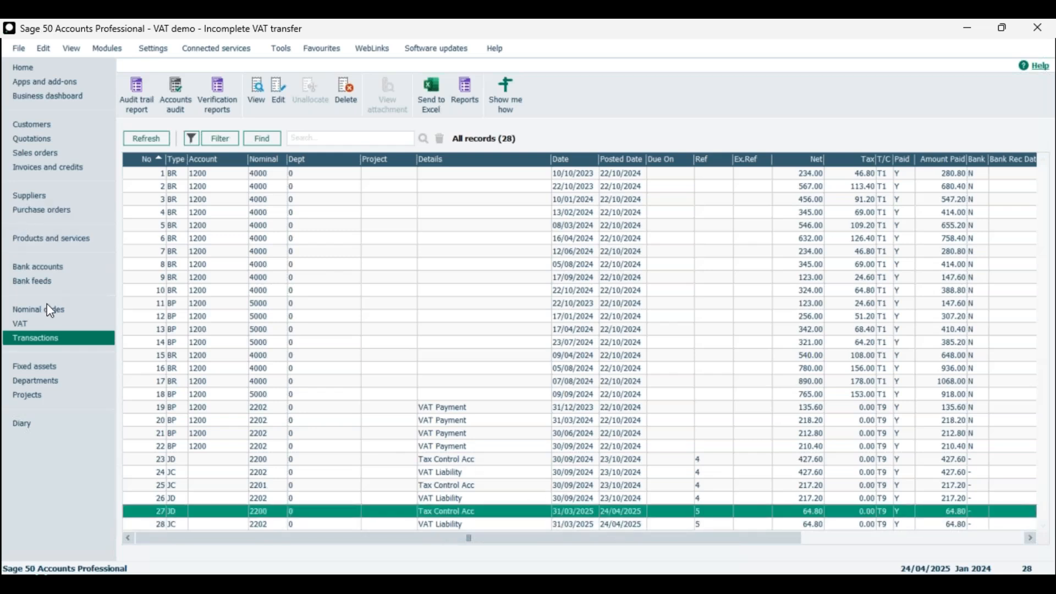
# Return to the VAT returns list and open the 01/10/2024 to 31/03/2025 return to view its transfer section.
pyautogui.click(43, 324)
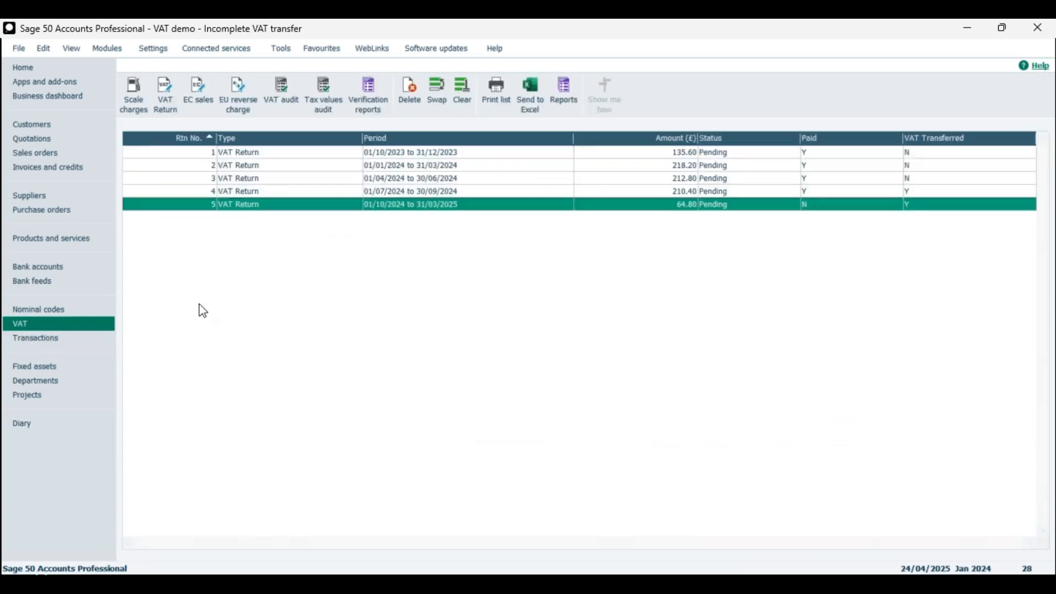
pyautogui.click(395, 206)
pyautogui.doubleClick(395, 211)
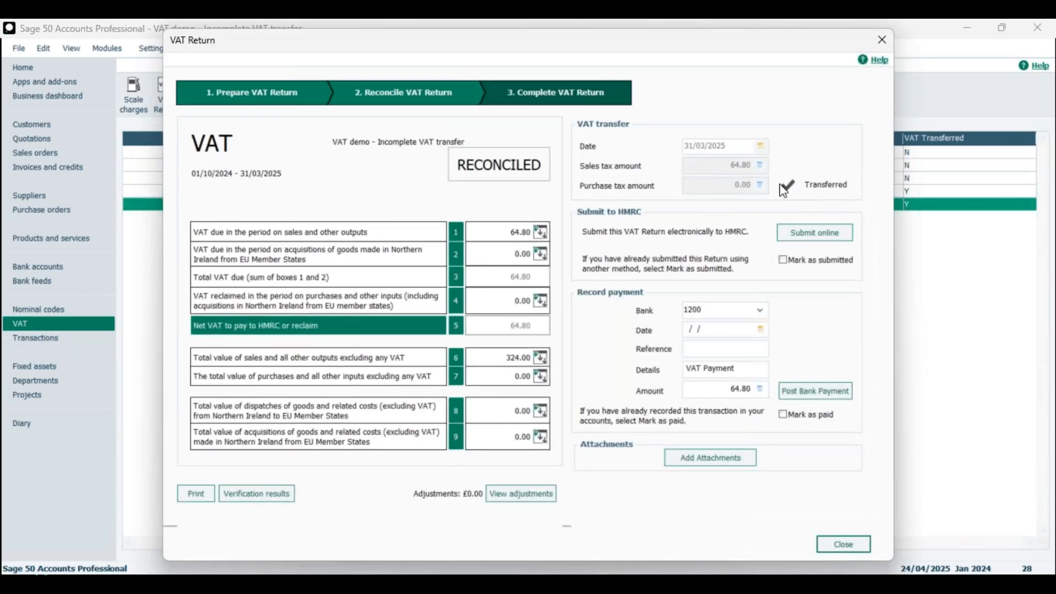